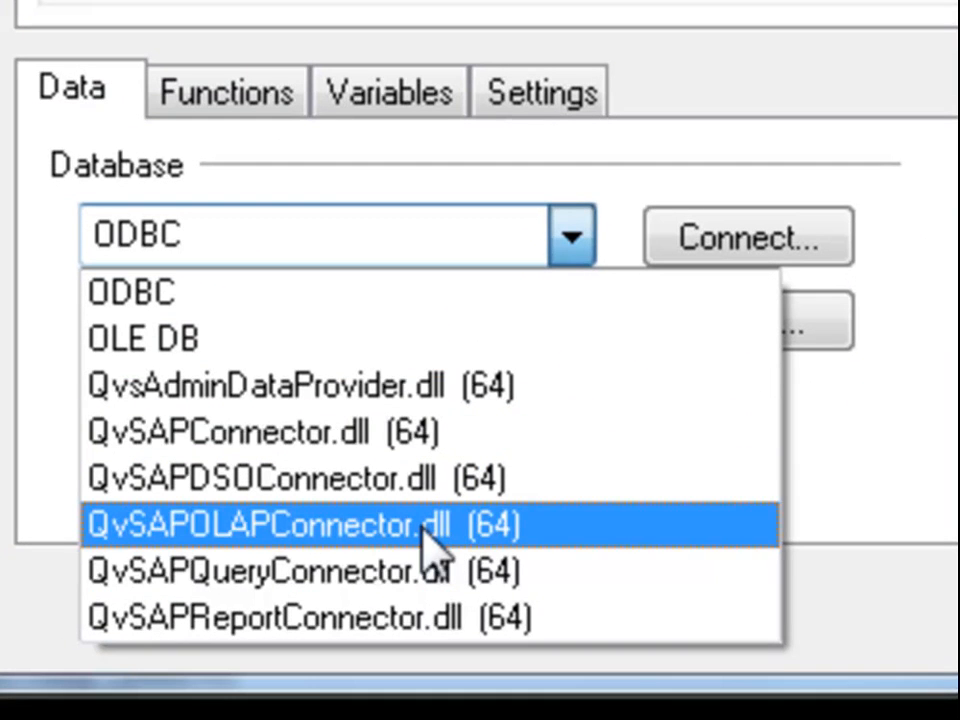
Choose QvSAPConnector.dll (64) as the database connector and open its SAP login dialog
{"action": "left_click", "coordinate": [415, 458]}
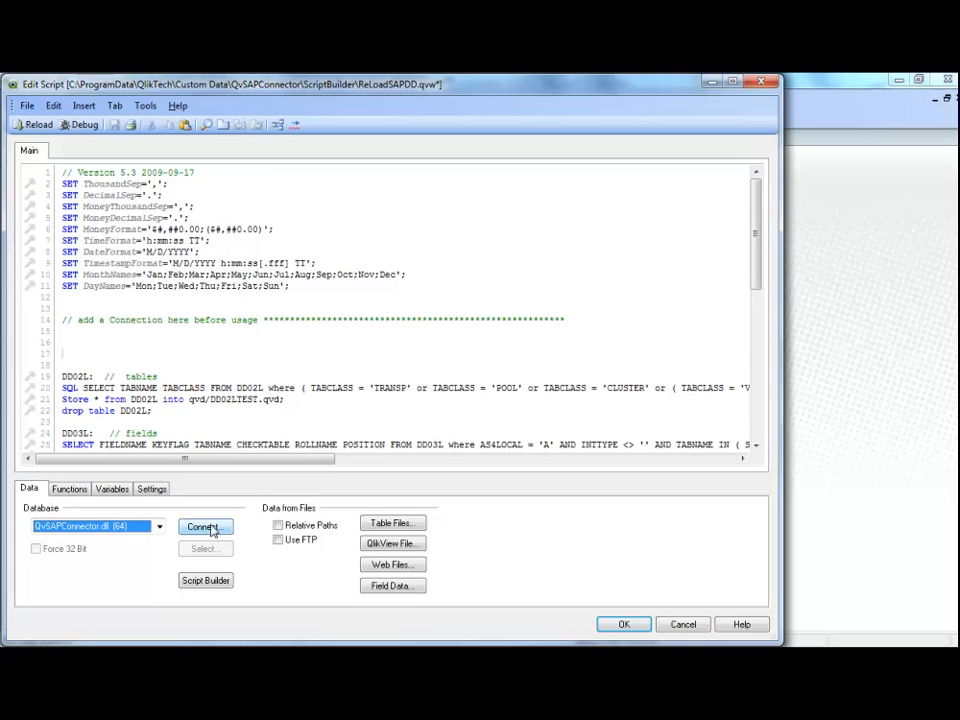
{"action": "left_click", "coordinate": [493, 391]}
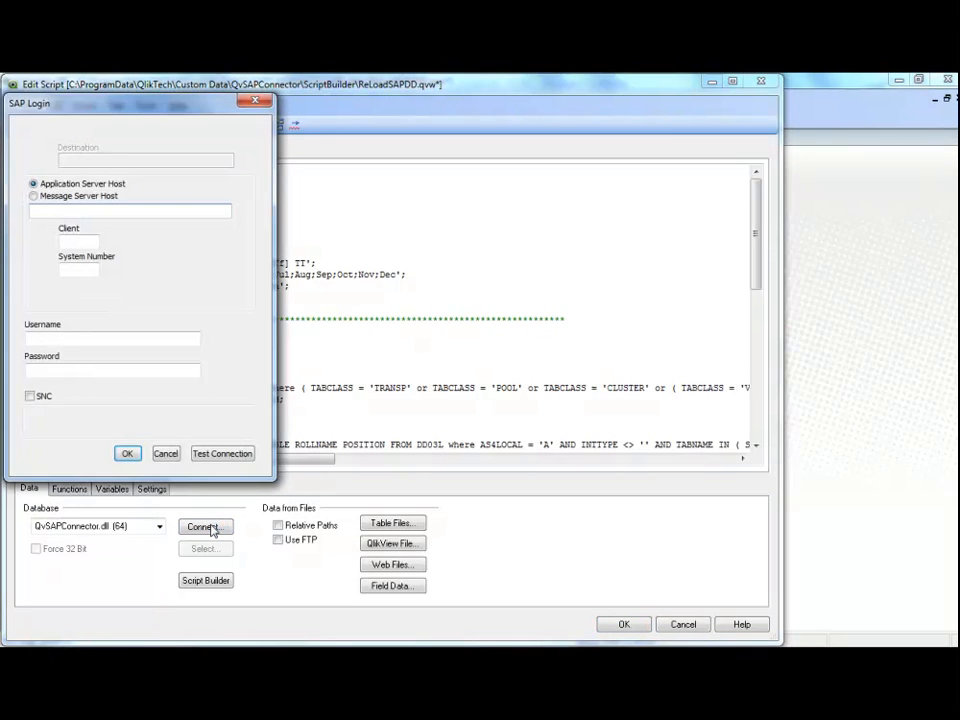
{"action": "left_click_drag", "start_coordinate": [117, 102], "coordinate": [373, 169]}
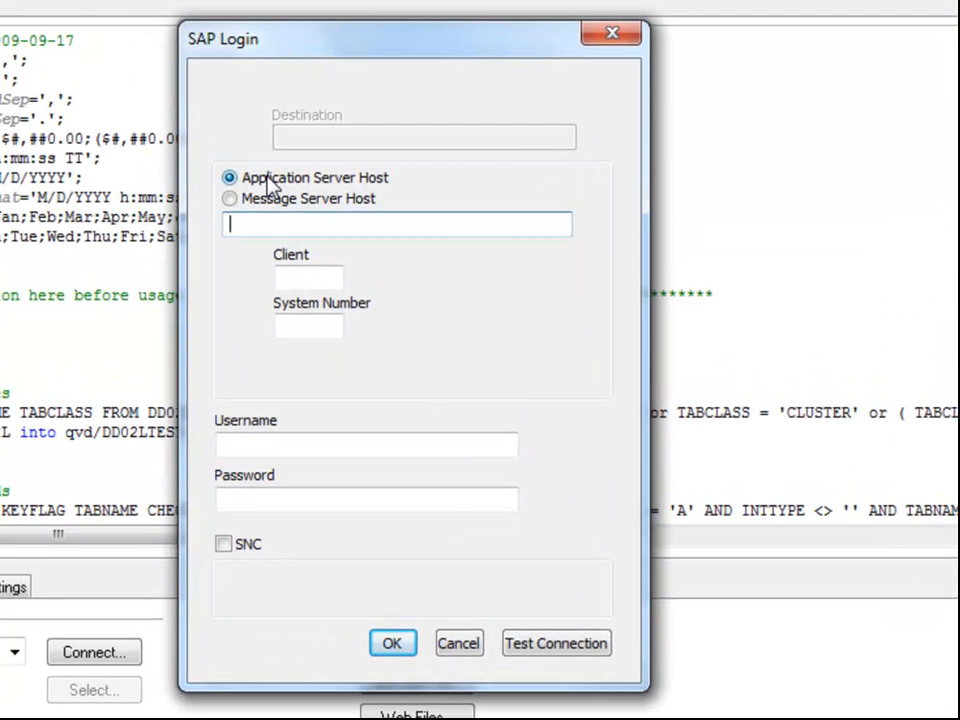
Set the application server host to 10.77.40.15, the client to 800 and the system number to 07
{"action": "type", "text": "10.77.40"}
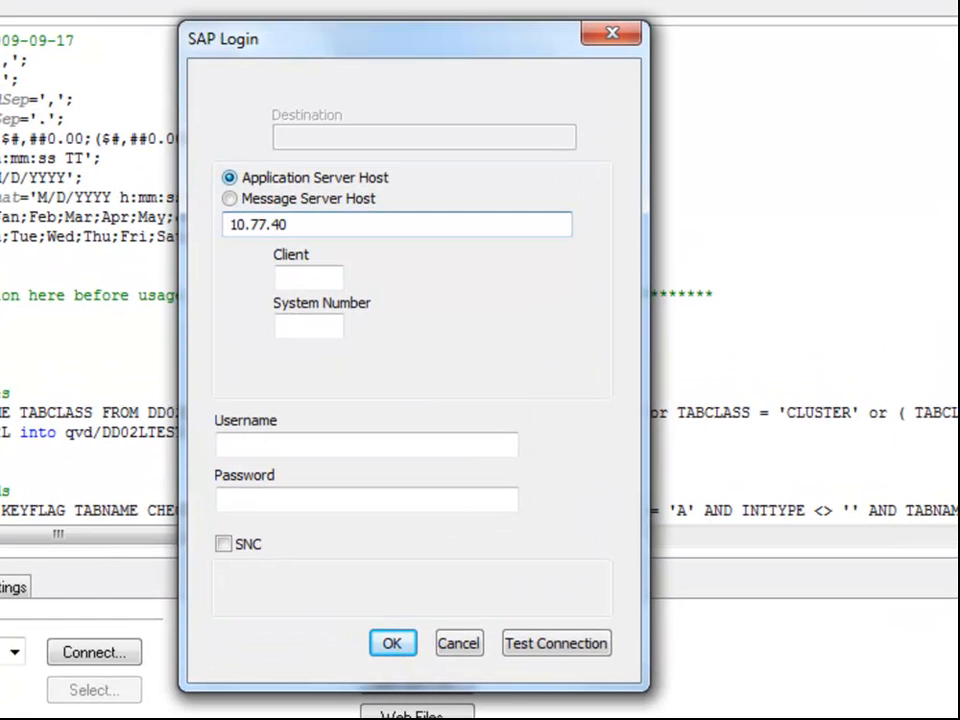
{"action": "type", "text": ".15"}
{"action": "left_click", "coordinate": [287, 279]}
{"action": "type", "text": "800"}
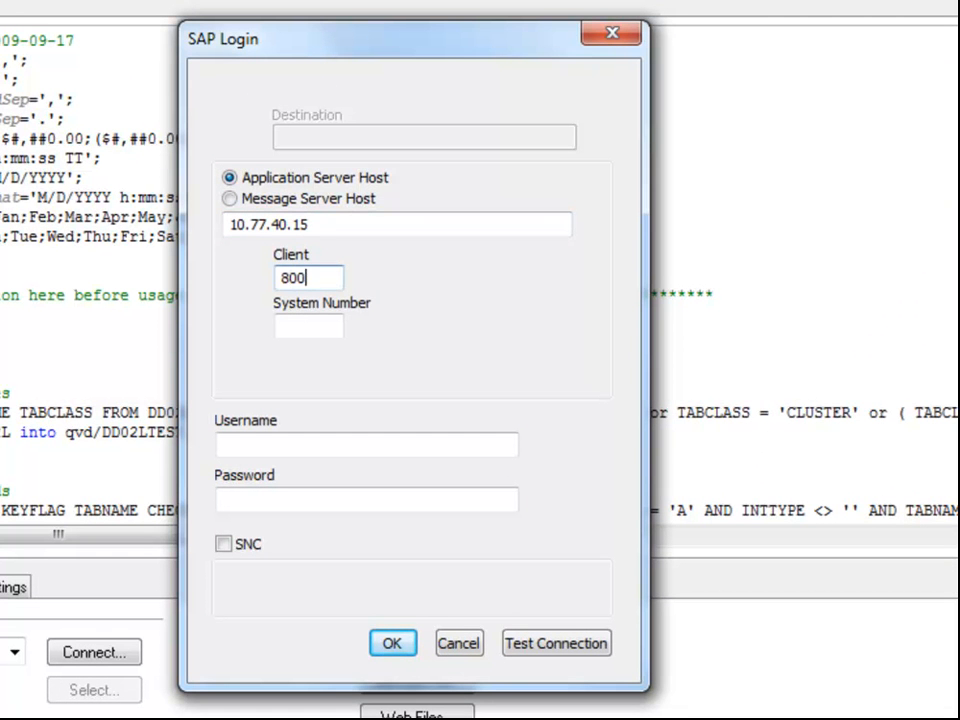
{"action": "key", "text": "Tab"}
{"action": "type", "text": "07"}
{"action": "key", "text": "Tab"}
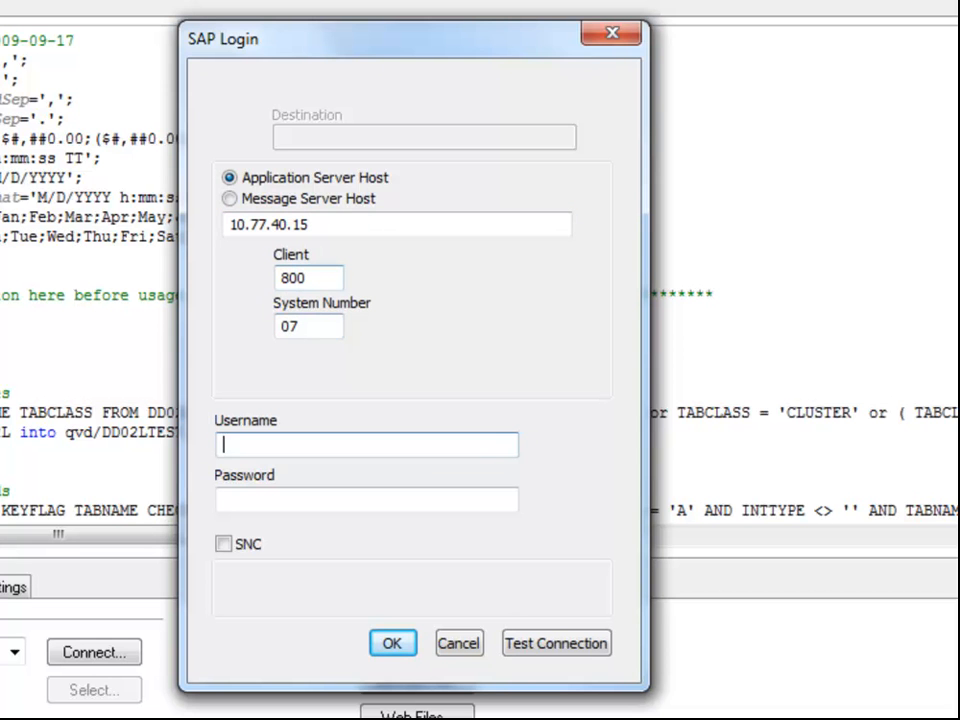
Enter the SAP username and password, test the connection and add it to the script
{"action": "type", "text": "icd"}
{"action": "key", "text": "Tab"}
{"action": "type", "text": "*"}
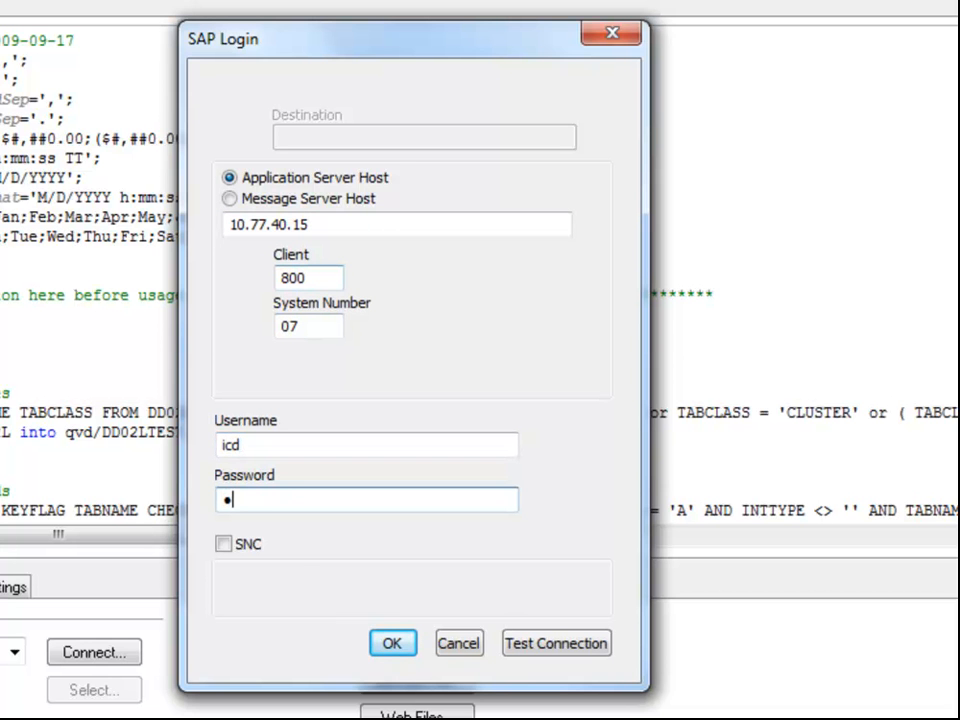
{"action": "type", "text": "*******"}
{"action": "left_click", "coordinate": [553, 645]}
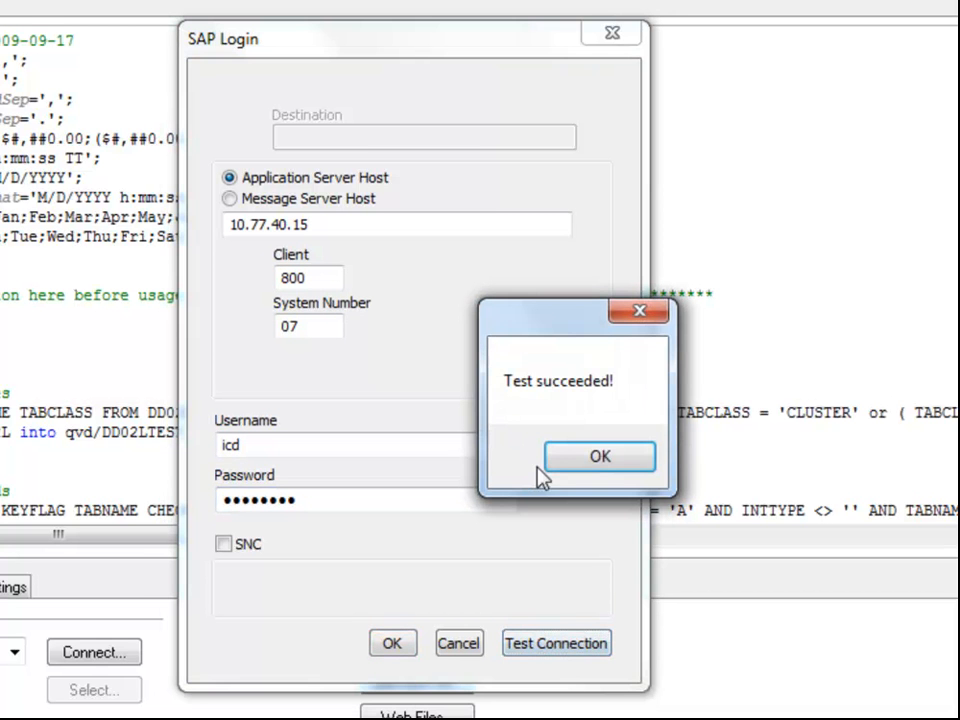
{"action": "left_click", "coordinate": [602, 458]}
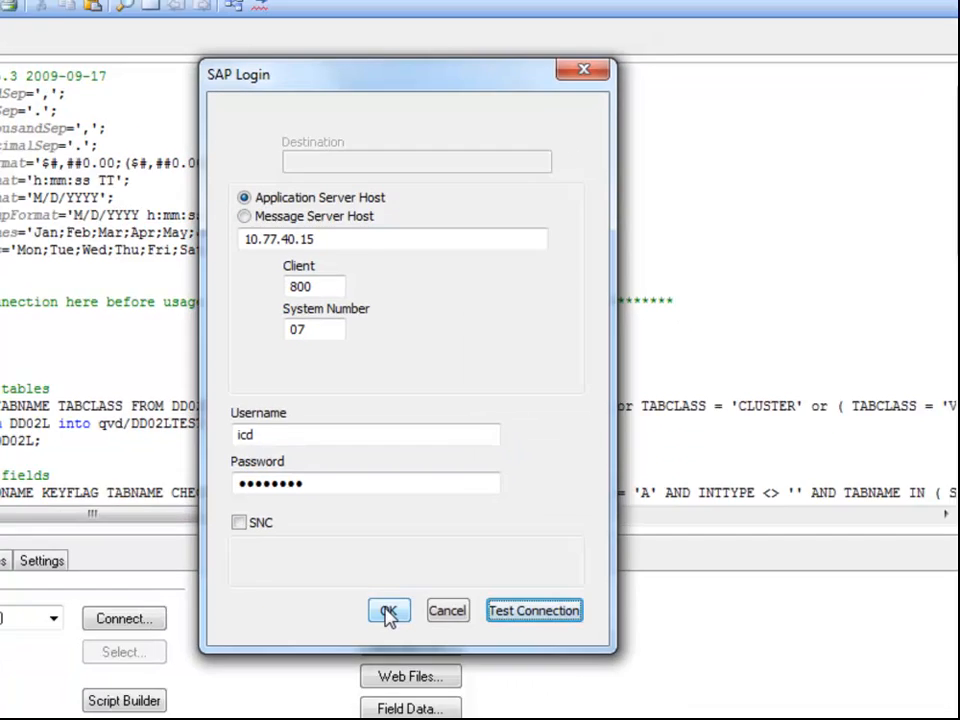
{"action": "left_click", "coordinate": [388, 612]}
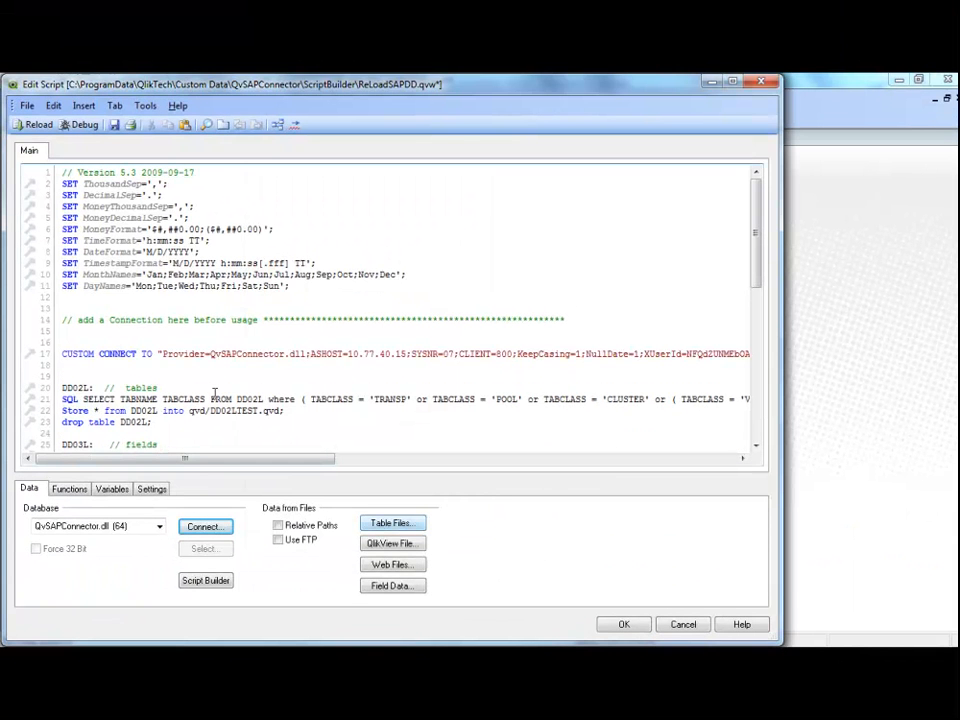
Accept the script with its CUSTOM CONNECT statement and switch to the ScriptBuilder.qvw document
{"action": "left_click_drag", "start_coordinate": [62, 342], "coordinate": [348, 362]}
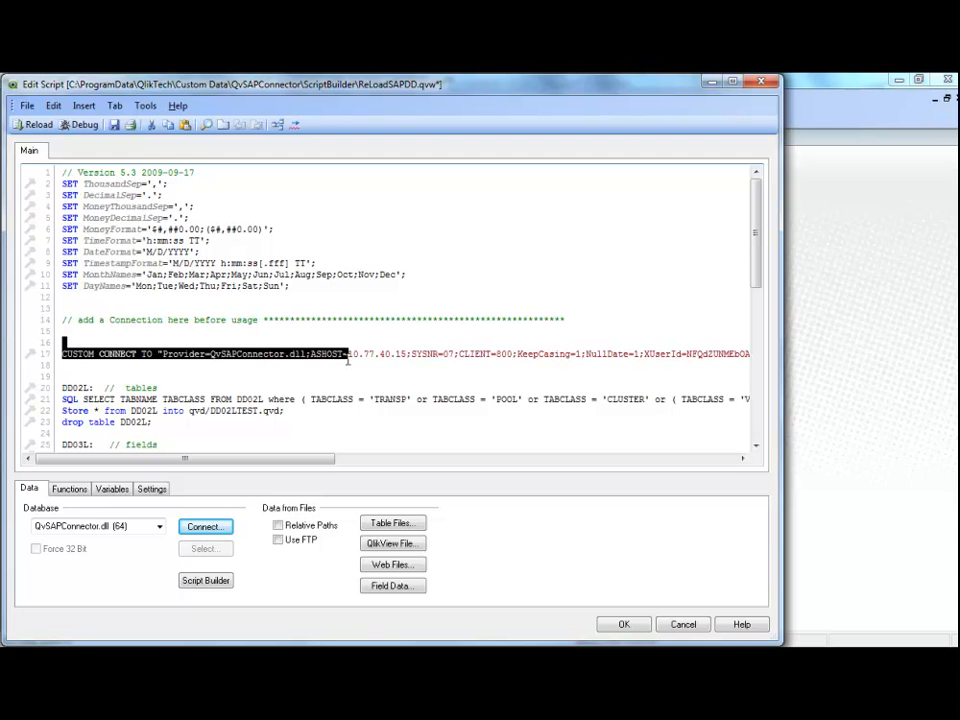
{"action": "left_click", "coordinate": [624, 625]}
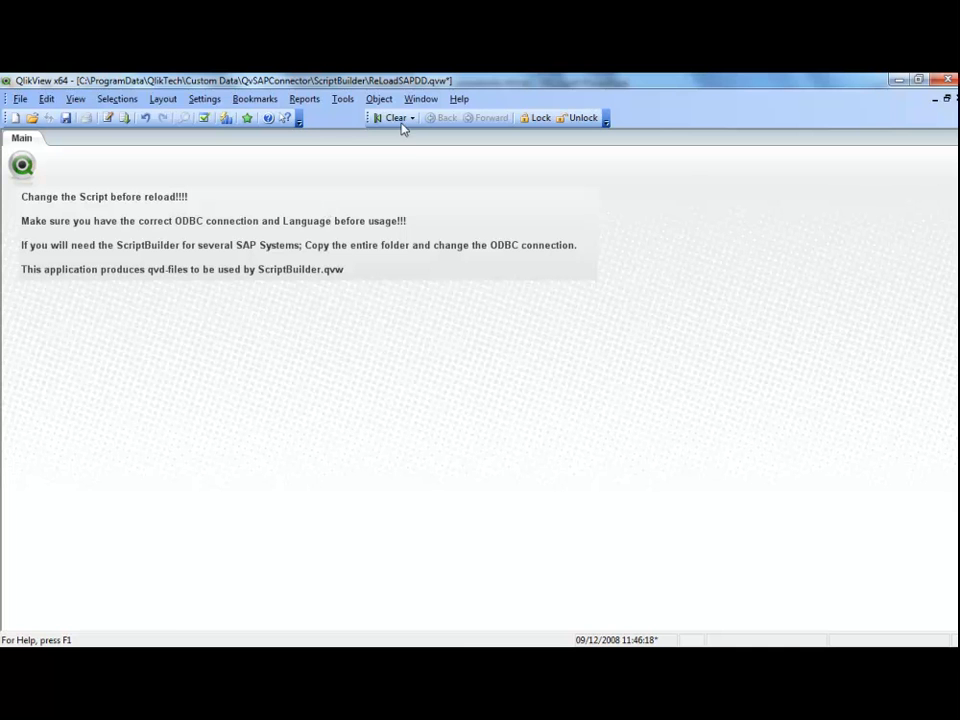
{"action": "left_click", "coordinate": [421, 100]}
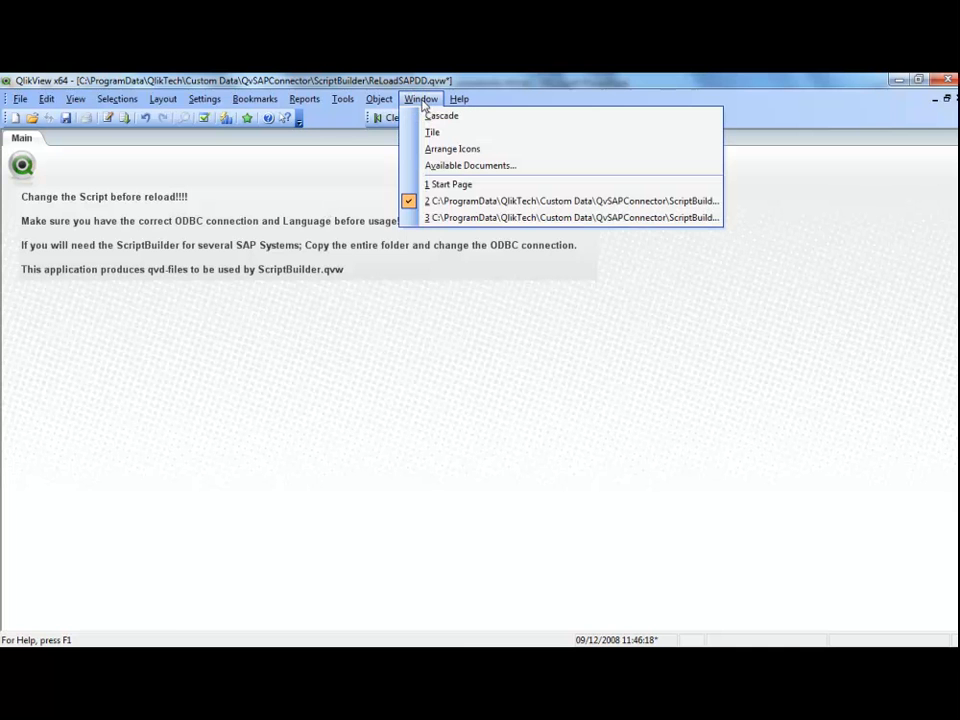
{"action": "left_click", "coordinate": [455, 219]}
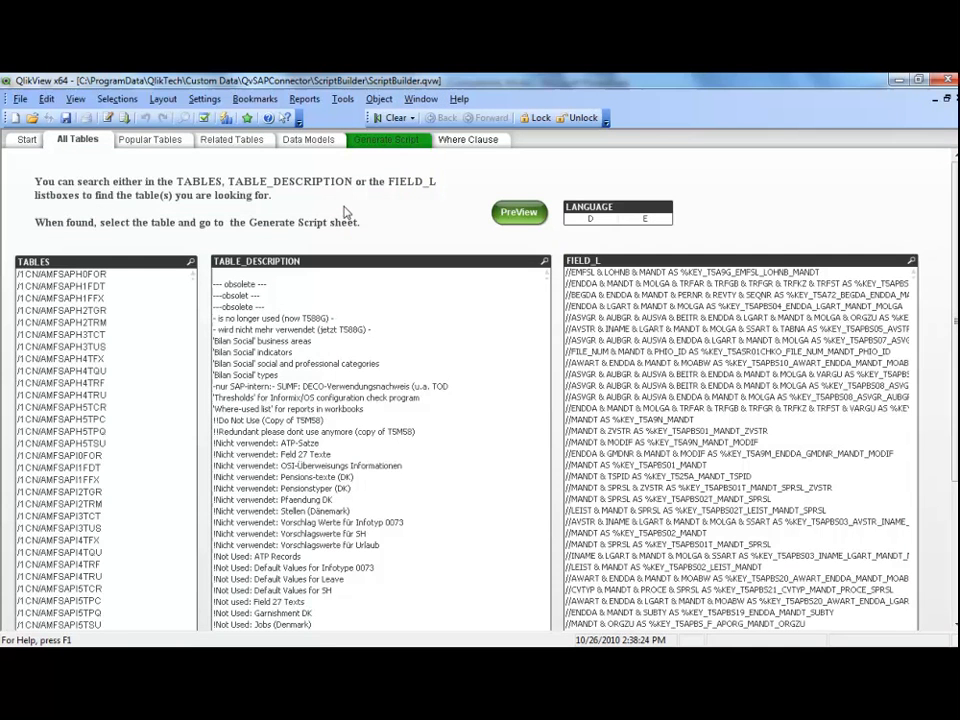
Examine the Fields section of the ScriptBuilder.qvw load script, especially the qvd source of the fieldnames load
{"action": "left_click", "coordinate": [108, 119]}
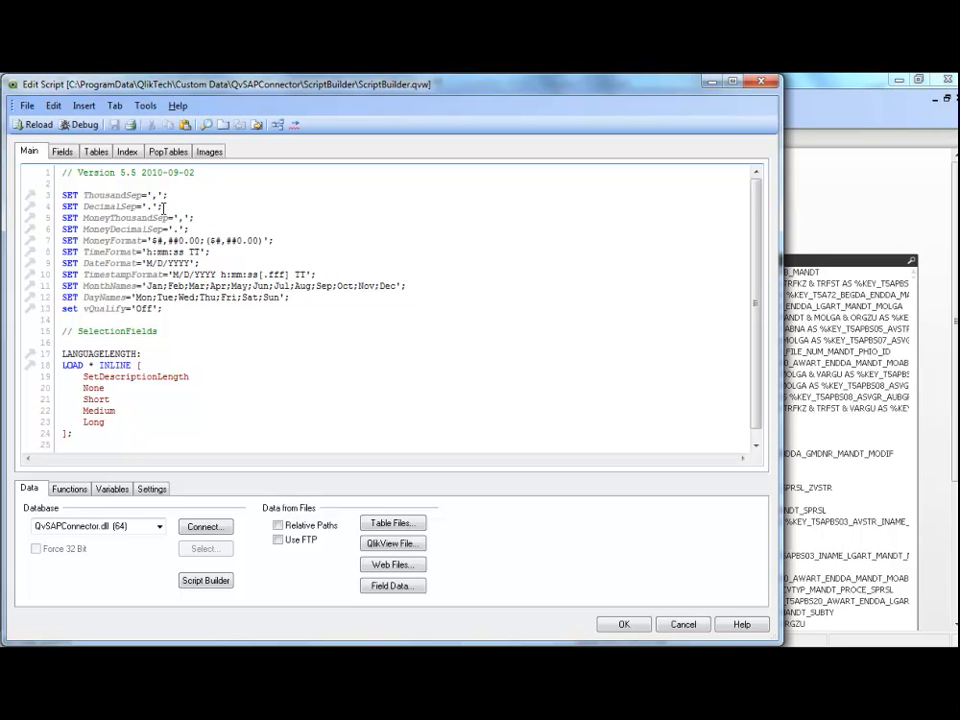
{"action": "left_click", "coordinate": [66, 152]}
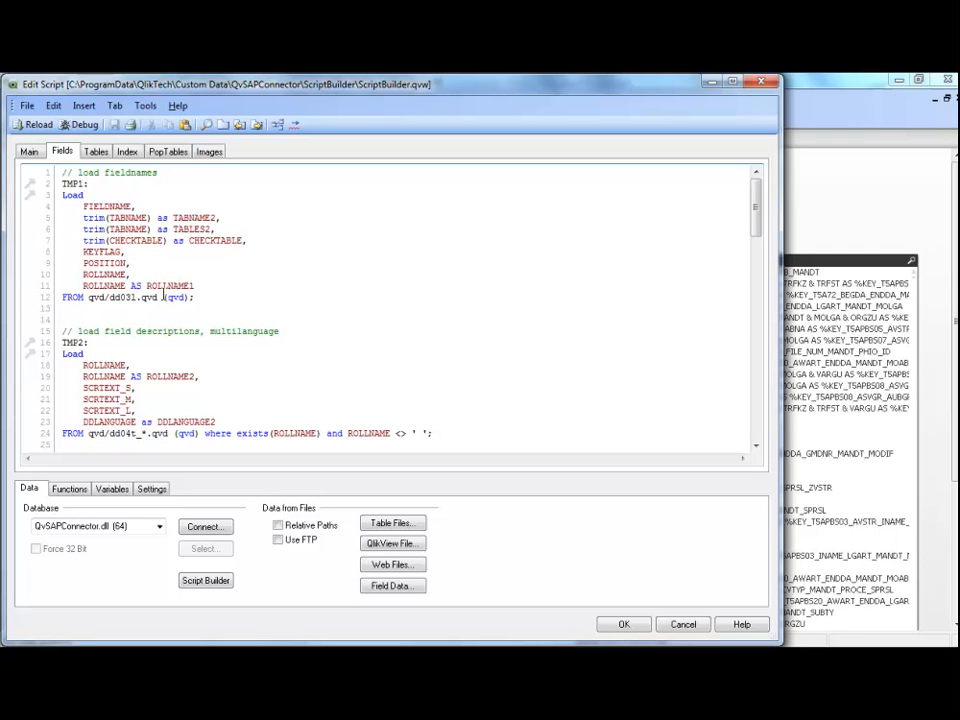
{"action": "left_click_drag", "start_coordinate": [195, 297], "coordinate": [60, 297]}
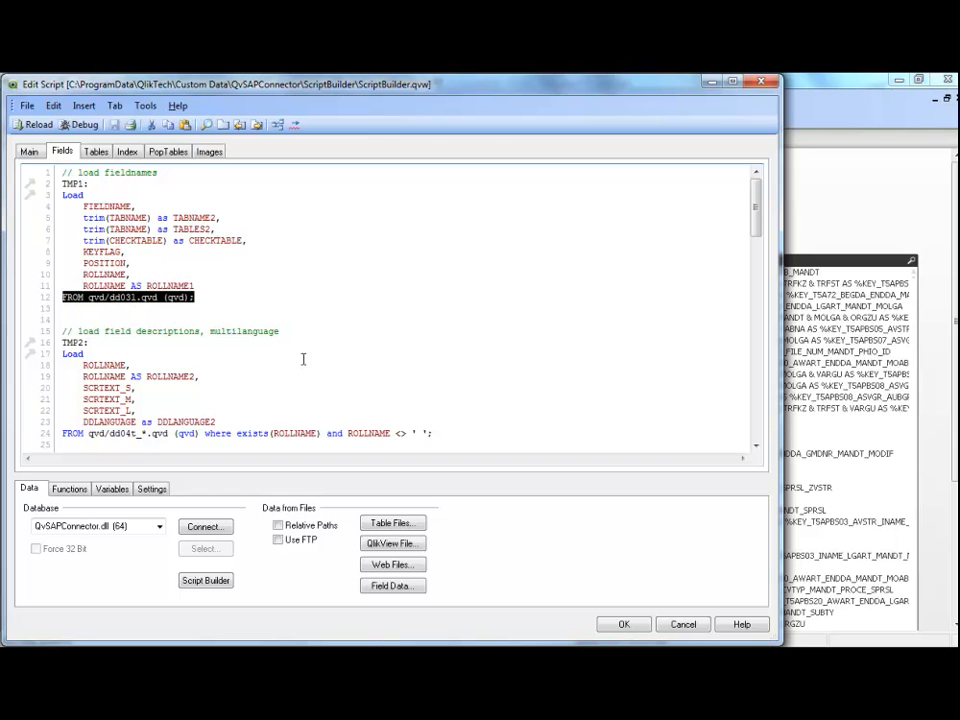
{"action": "left_click", "coordinate": [624, 626]}
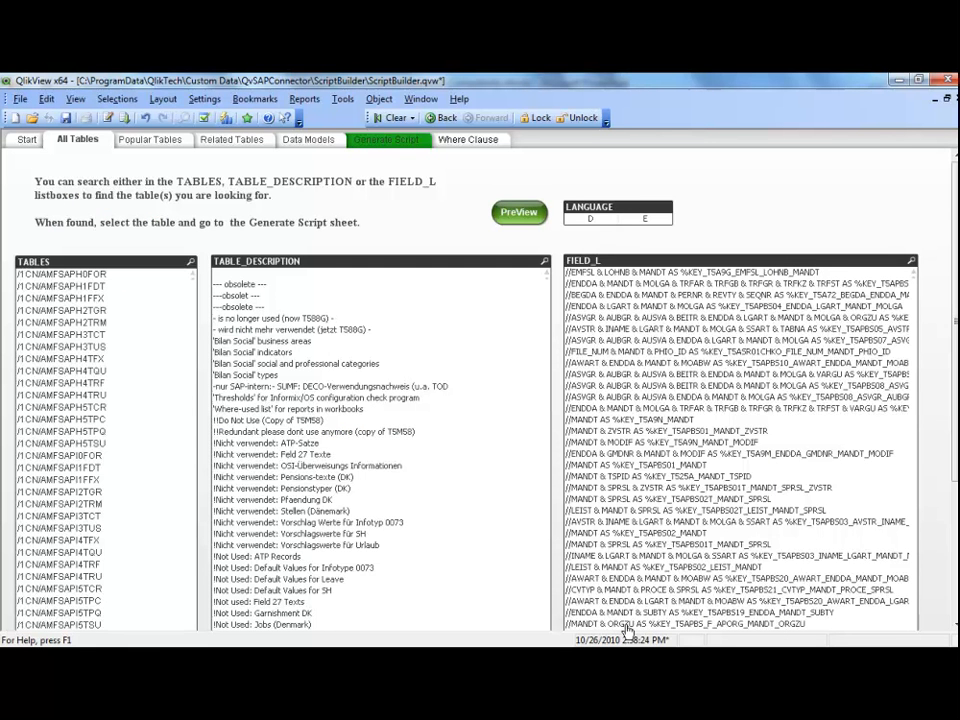
Find and select table KNA1 with language E among all tables, and clear the selections
{"action": "left_click", "coordinate": [124, 263]}
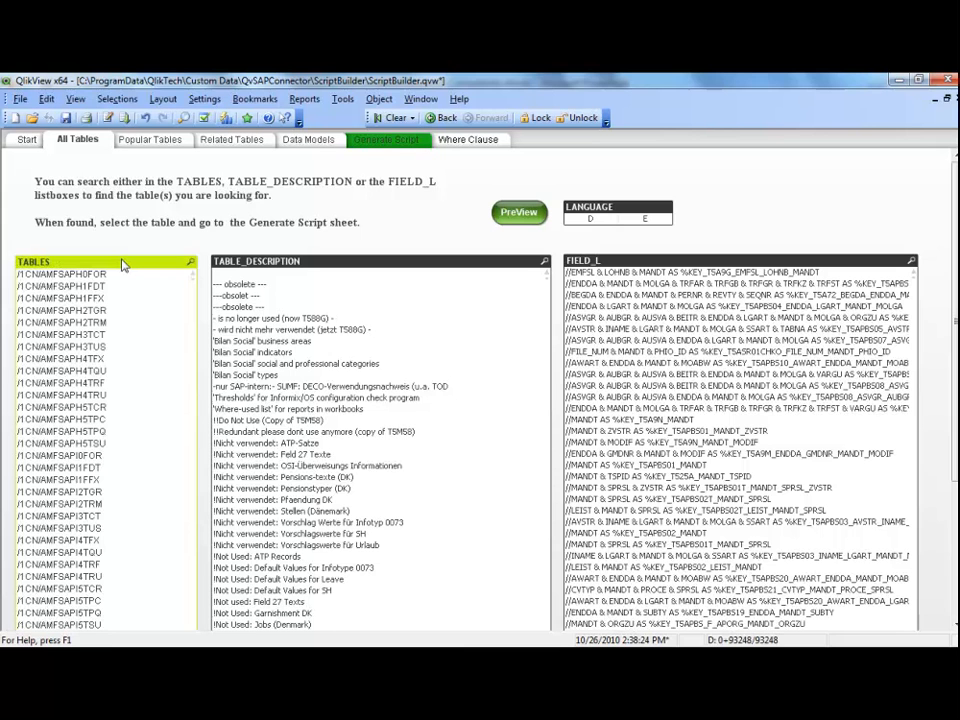
{"action": "type", "text": "kna1*"}
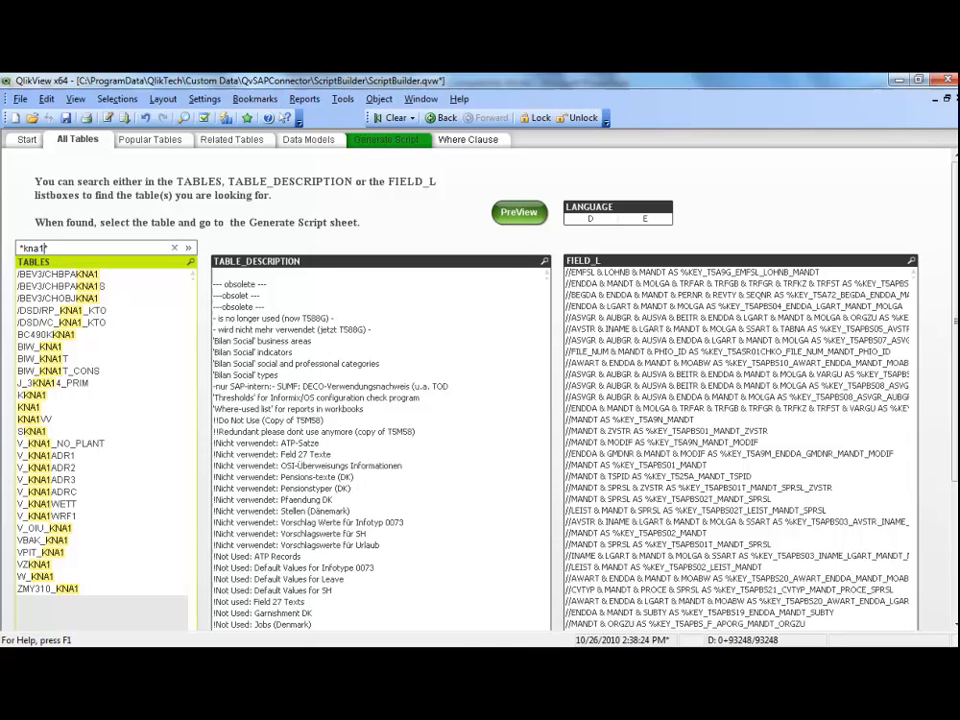
{"action": "left_click", "coordinate": [35, 407]}
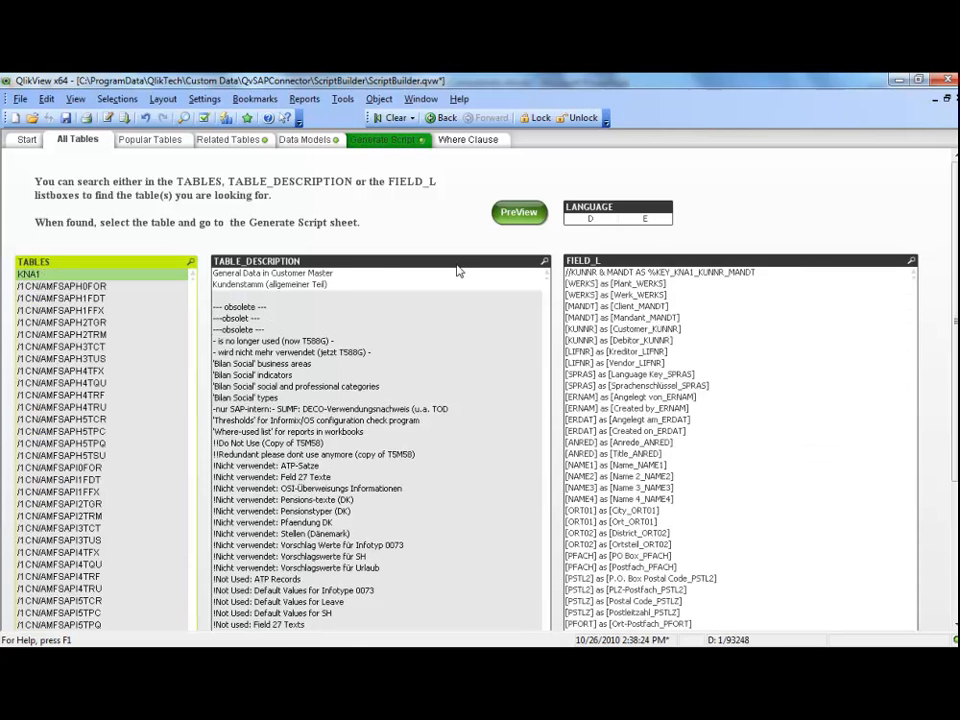
{"action": "left_click", "coordinate": [646, 220]}
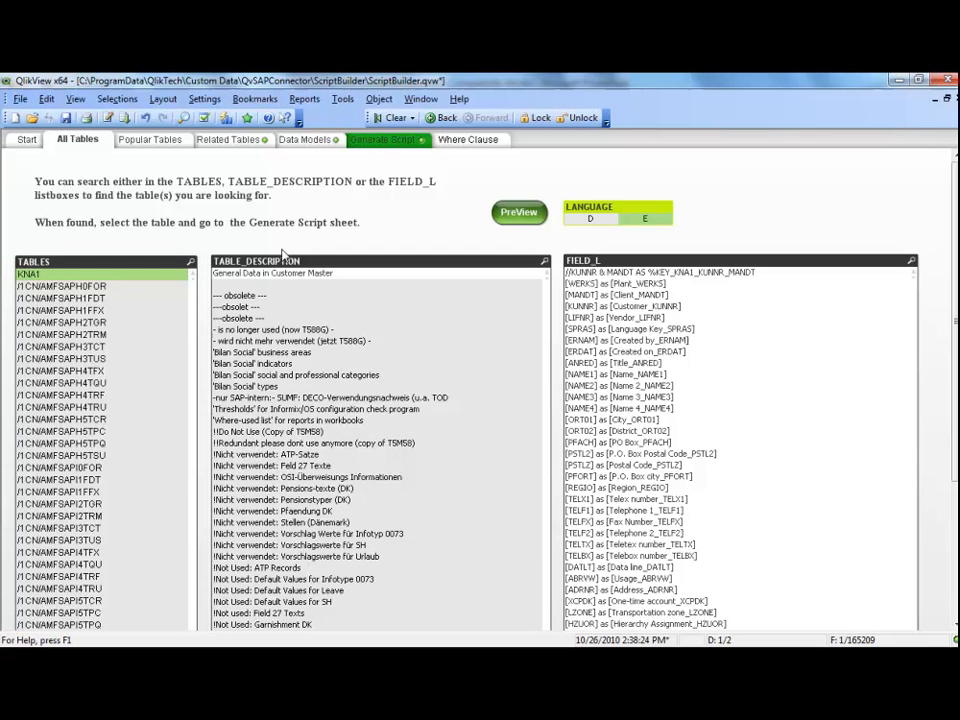
{"action": "left_click", "coordinate": [396, 118]}
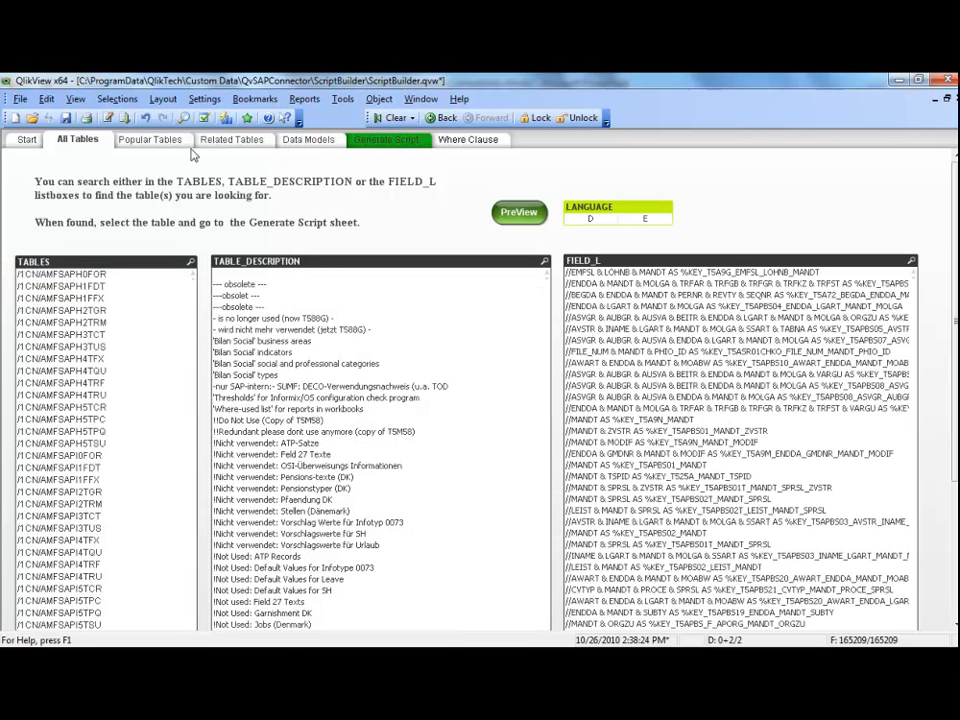
View the commonly used tables for the Purchasing area and their table relations
{"action": "left_click", "coordinate": [159, 142]}
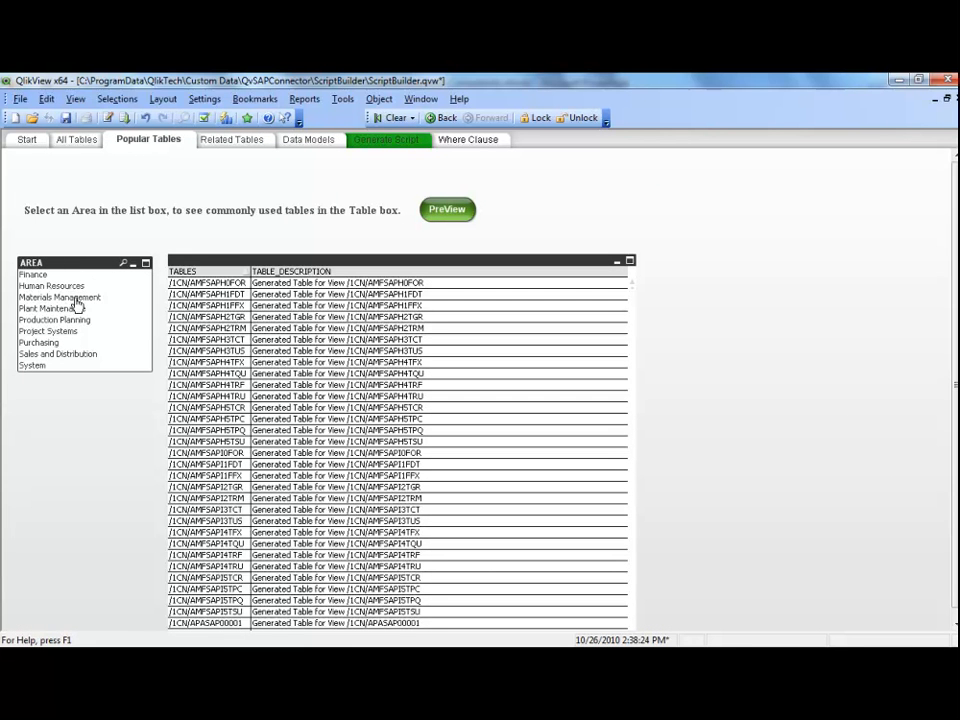
{"action": "left_click", "coordinate": [42, 343]}
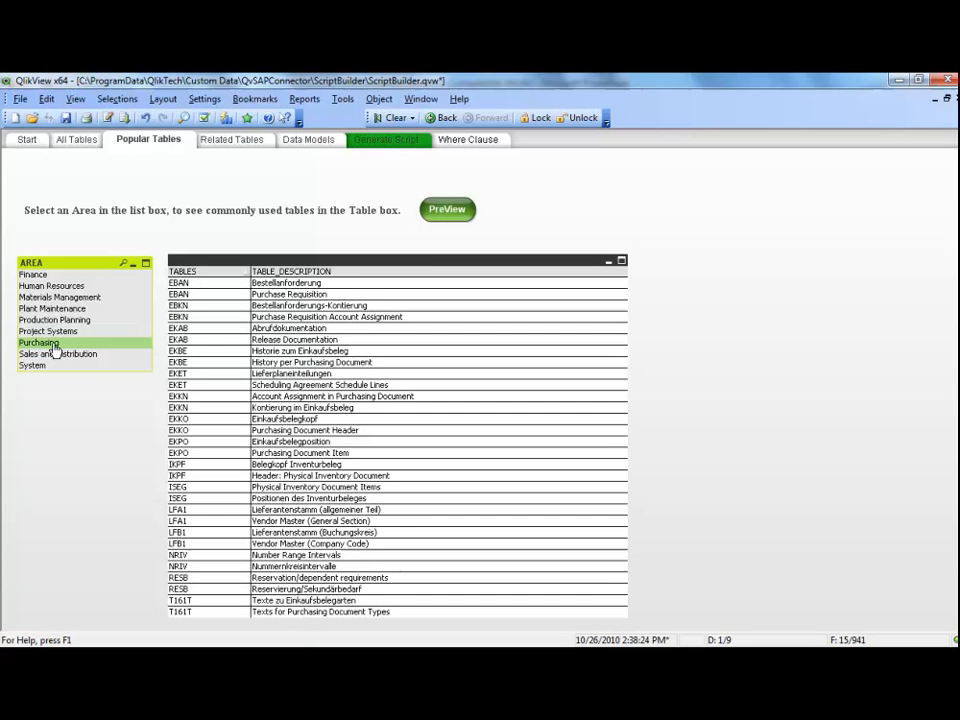
{"action": "left_click", "coordinate": [251, 142]}
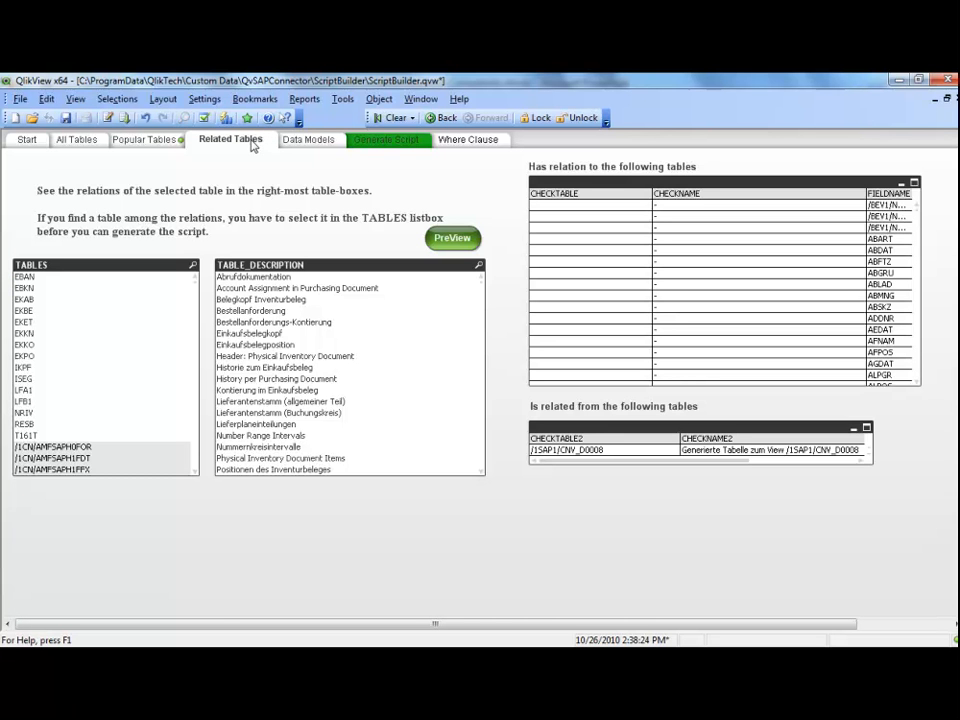
Display the data model for the MM_Purchase_Info_Record area
{"action": "left_click", "coordinate": [320, 143]}
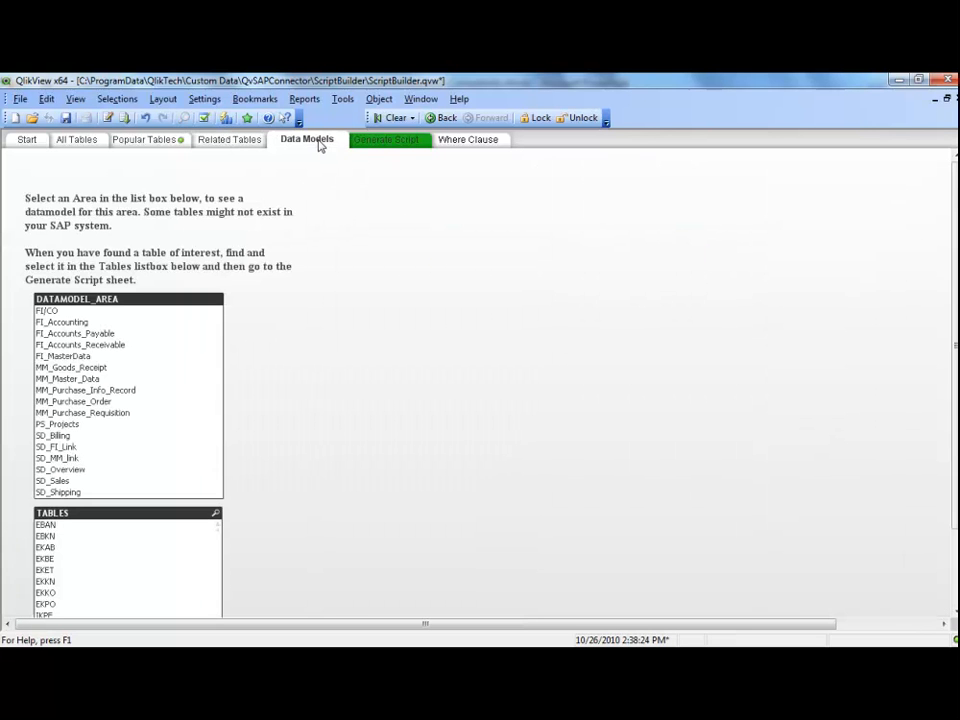
{"action": "left_click", "coordinate": [67, 391]}
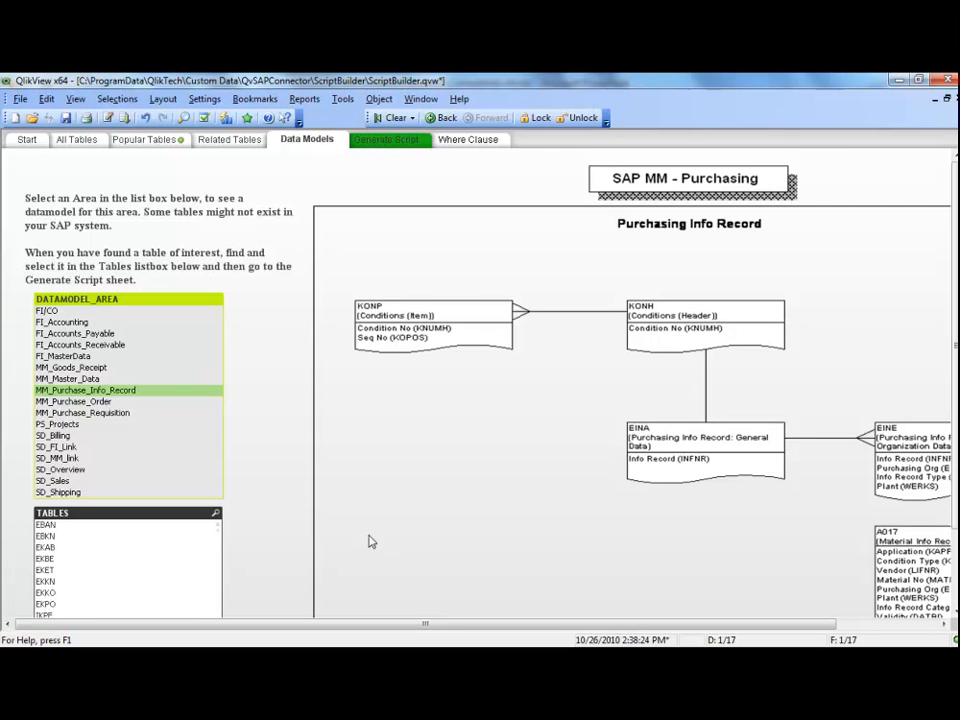
Search for table VBAK on the Generate Script sheet and select it
{"action": "left_click", "coordinate": [403, 144]}
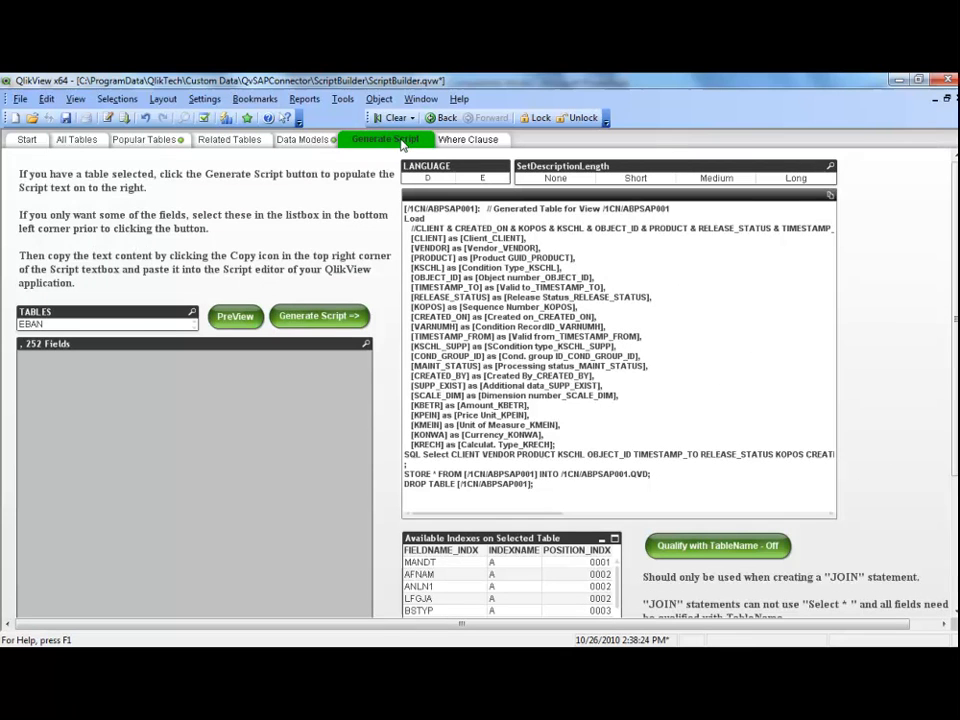
{"action": "left_click", "coordinate": [140, 314]}
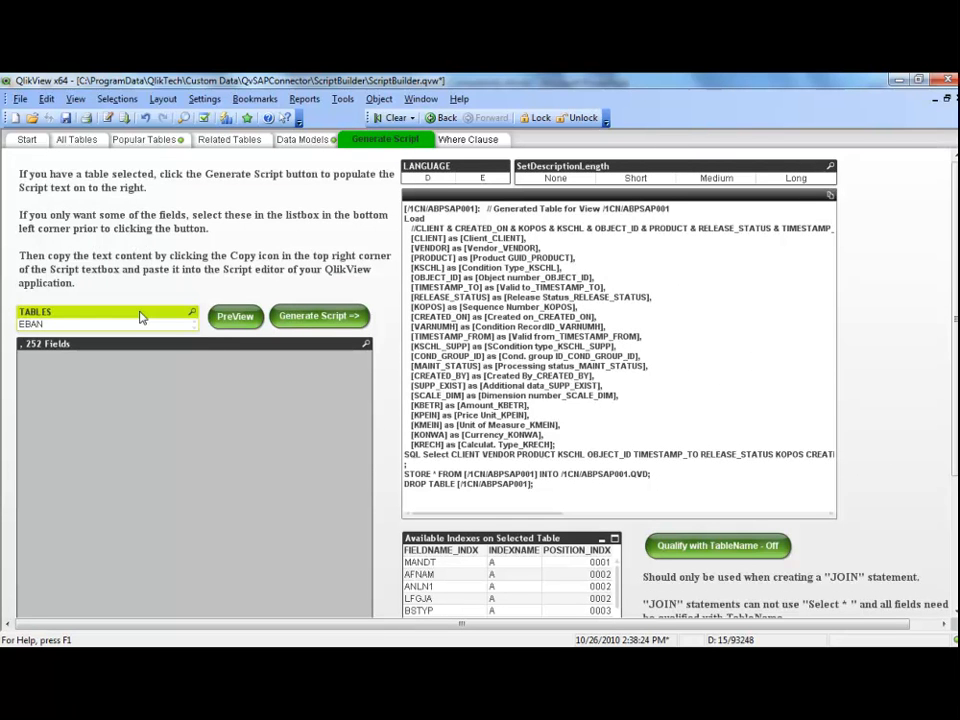
{"action": "type", "text": "vbak"}
{"action": "key", "text": "Home"}
{"action": "key", "text": "Delete"}
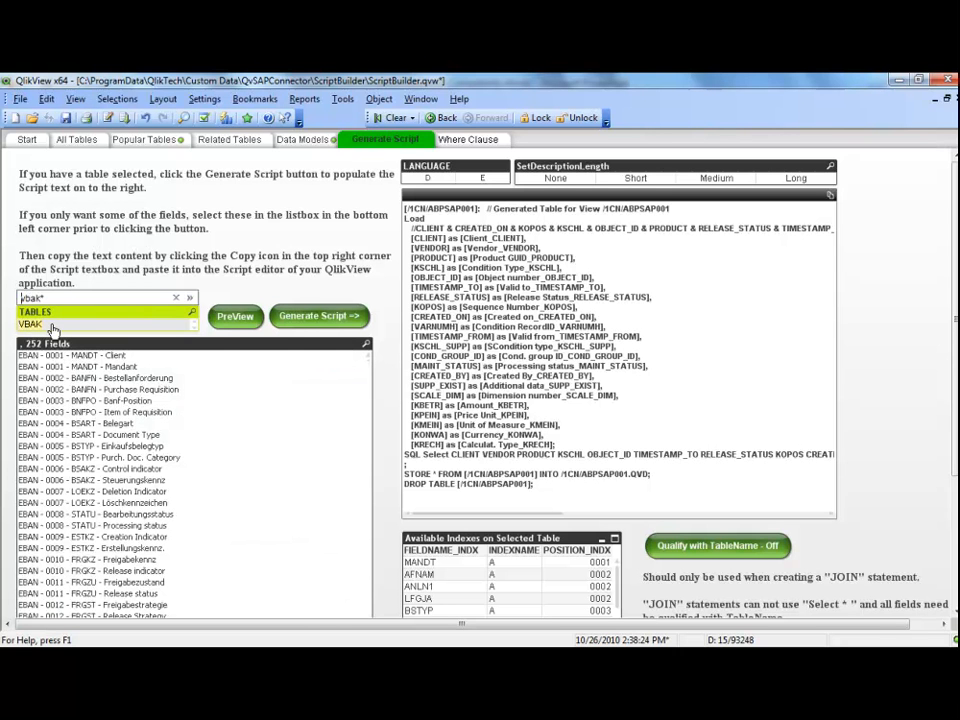
{"action": "left_click", "coordinate": [52, 326]}
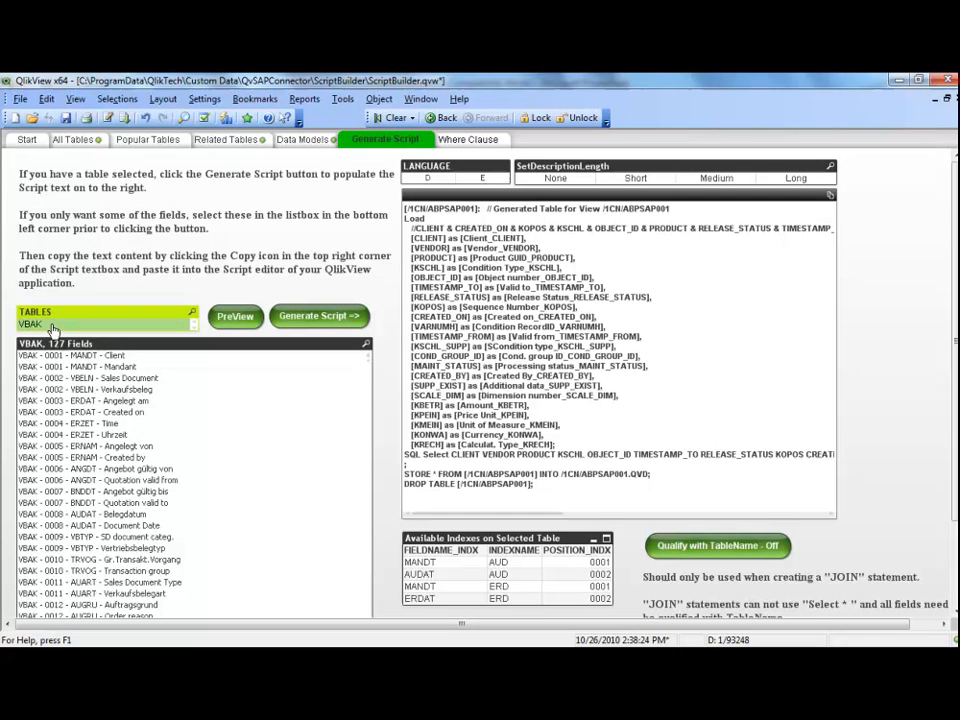
Set the language to E and the description length to Medium, and select VBAK fields 0001 MANDT through 0021 SPART
{"action": "left_click", "coordinate": [484, 182]}
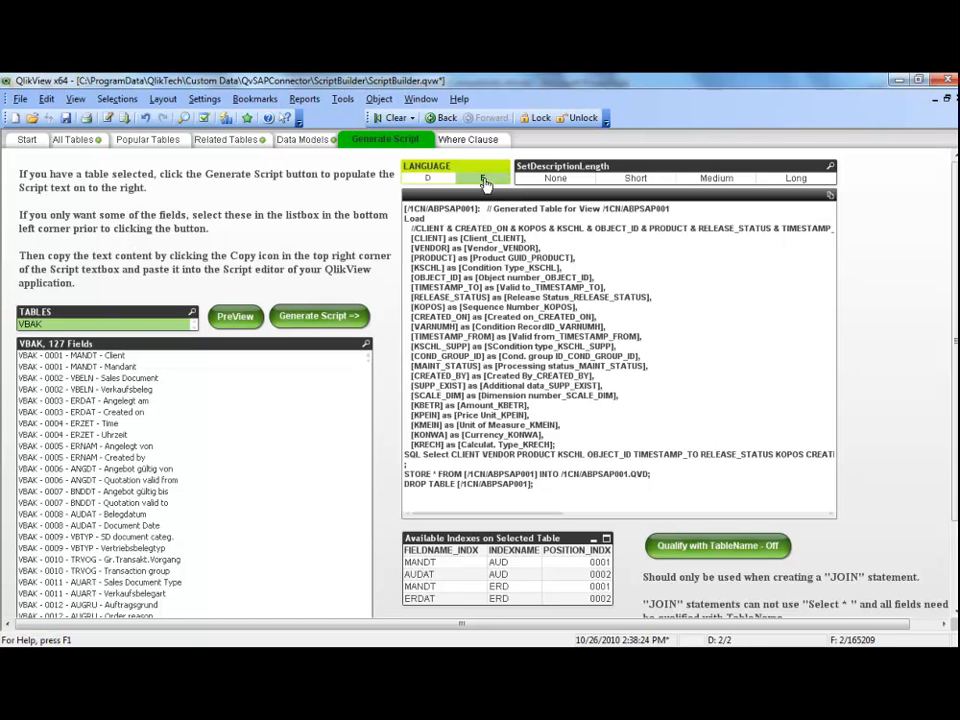
{"action": "left_click", "coordinate": [718, 180]}
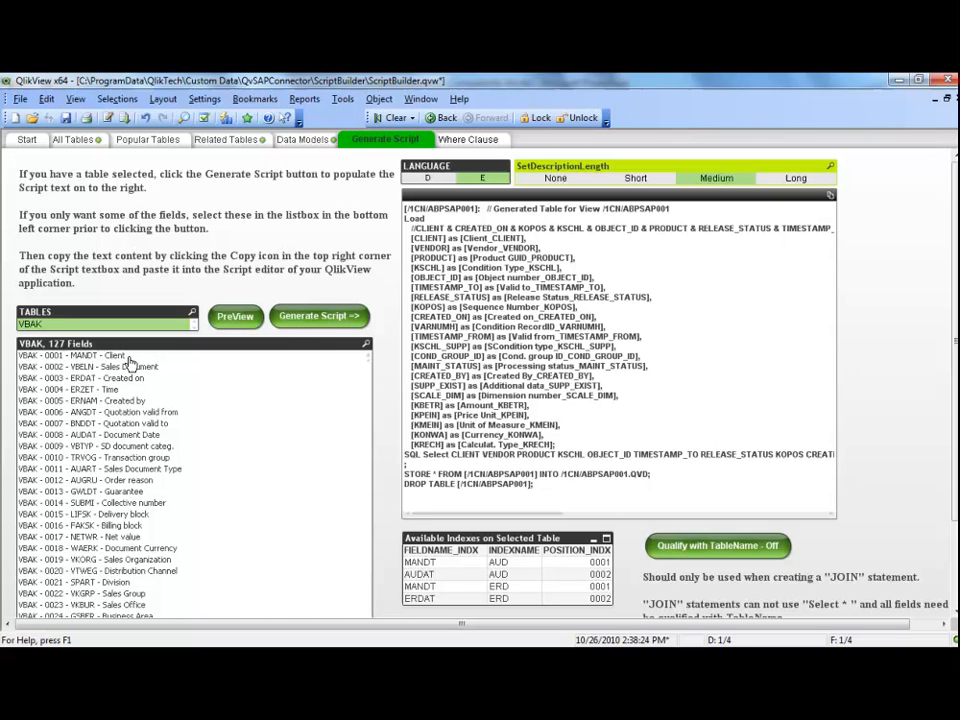
{"action": "left_click_drag", "start_coordinate": [130, 362], "coordinate": [130, 582]}
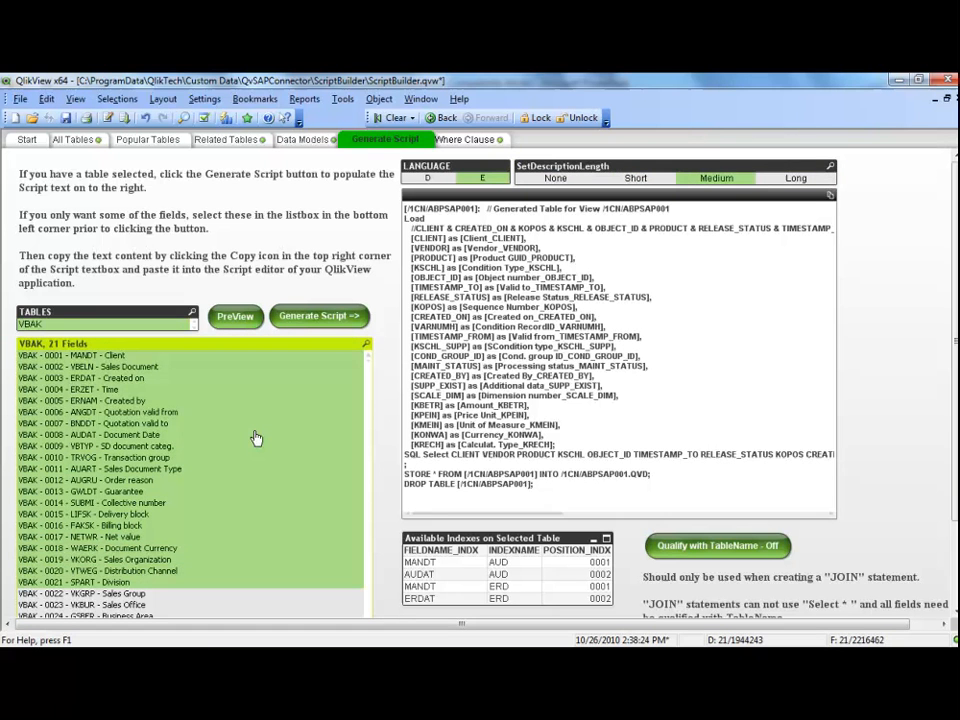
Generate the load script for the selected VBAK fields and paste it below the CUSTOM CONNECT line in the script of vbak.qvw
{"action": "left_click", "coordinate": [339, 318]}
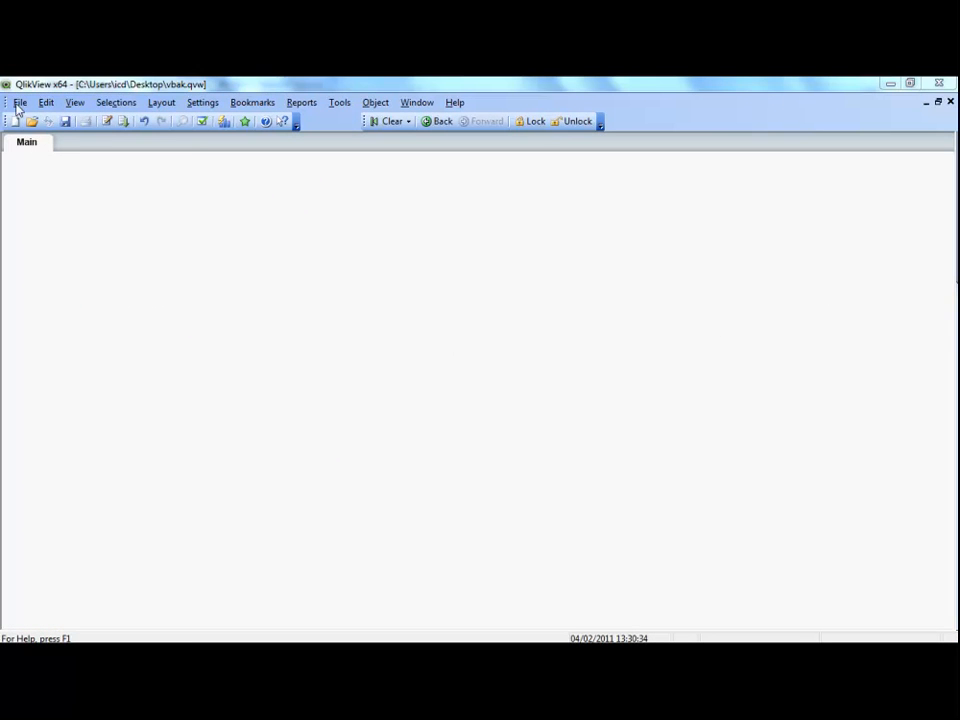
{"action": "left_click", "coordinate": [18, 103]}
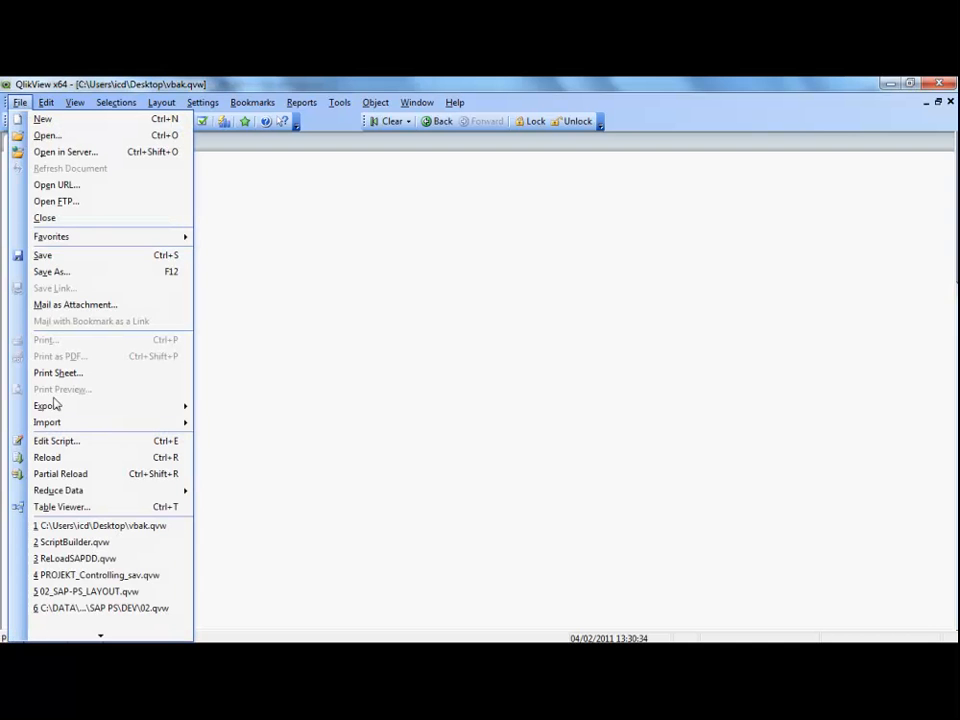
{"action": "left_click", "coordinate": [58, 441]}
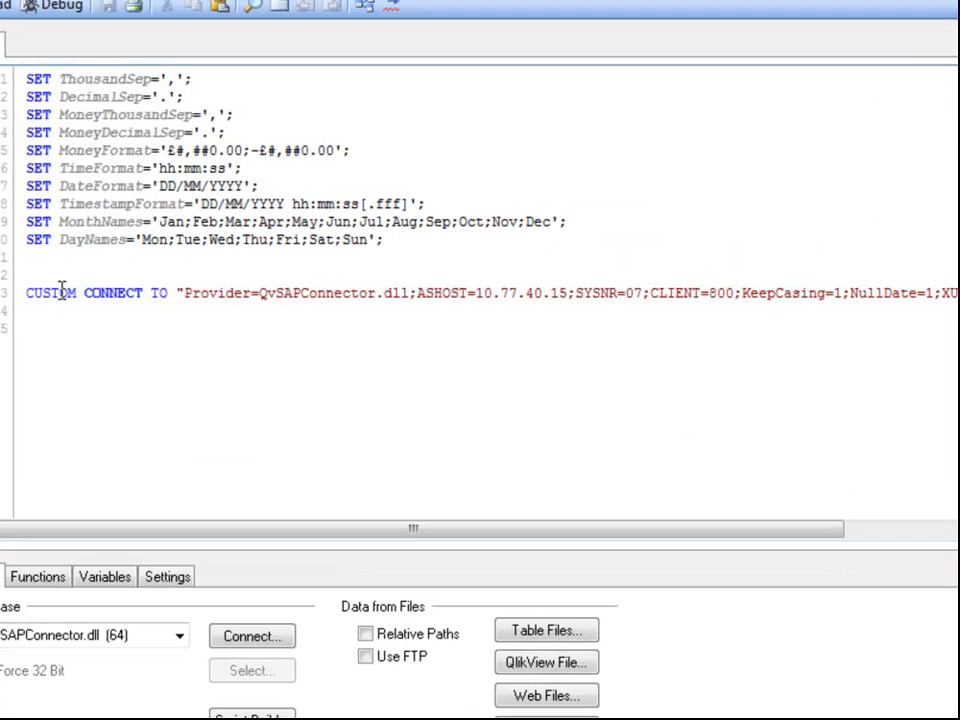
{"action": "left_click_drag", "start_coordinate": [45, 302], "coordinate": [213, 318]}
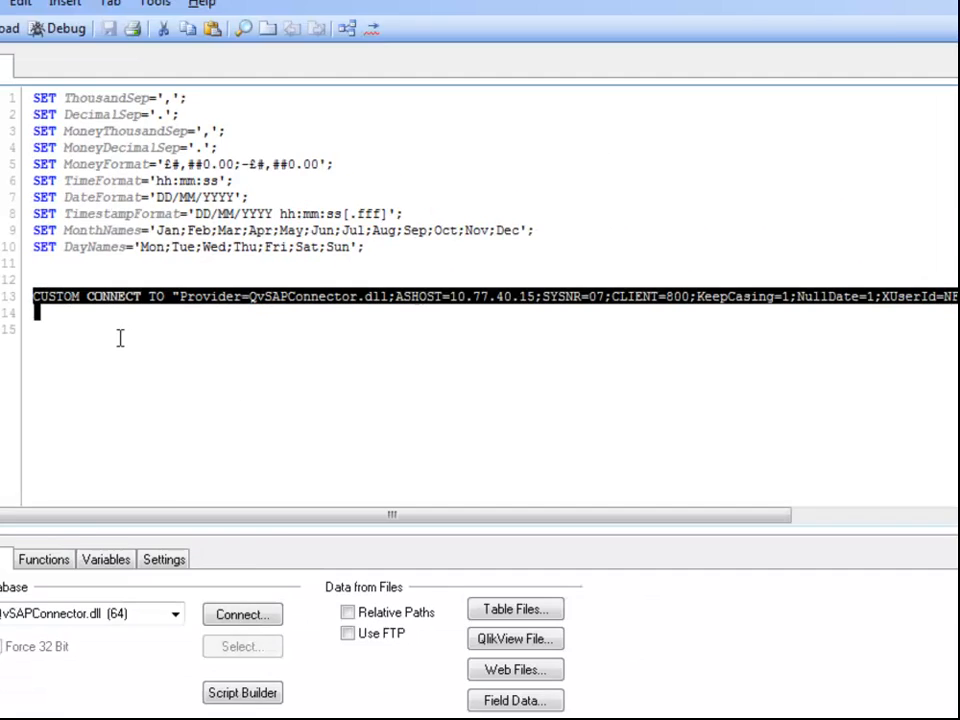
{"action": "left_click", "coordinate": [67, 331]}
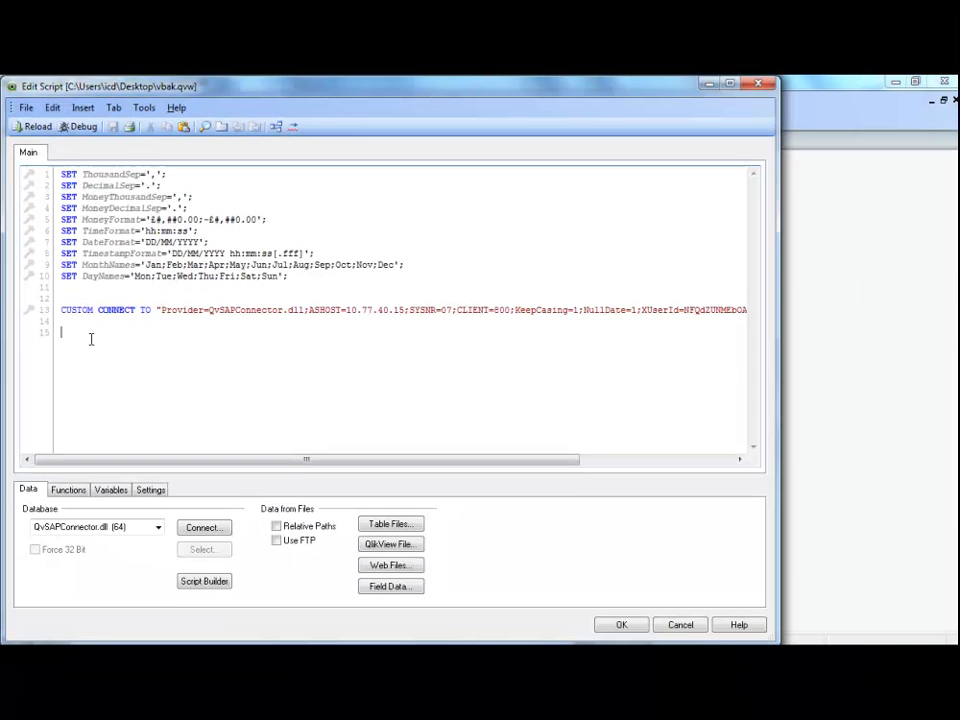
{"action": "right_click", "coordinate": [55, 348]}
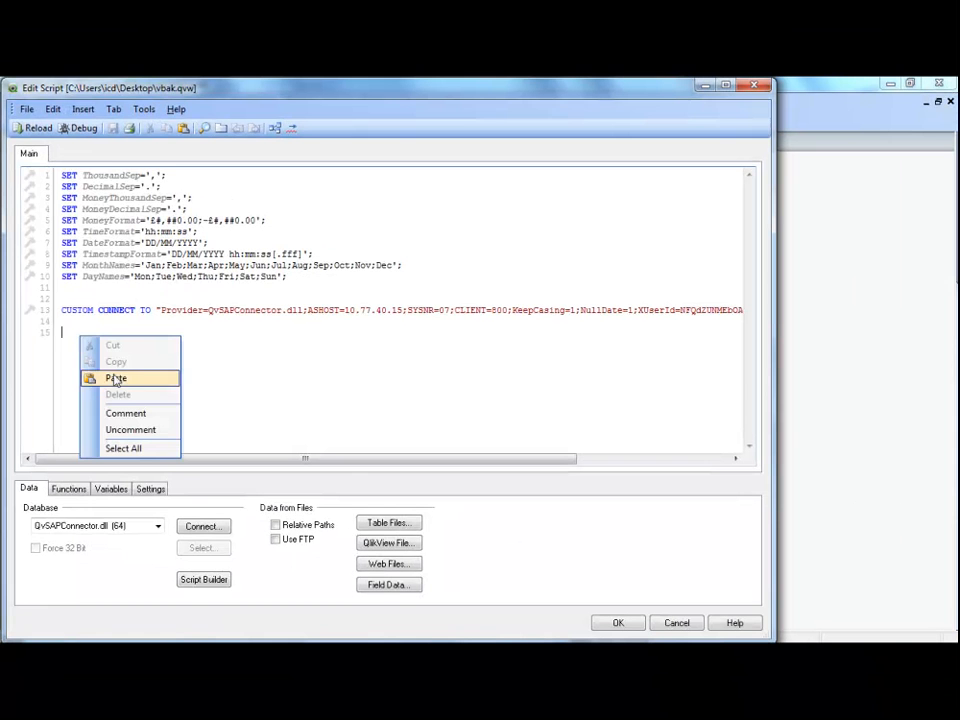
{"action": "left_click", "coordinate": [116, 380]}
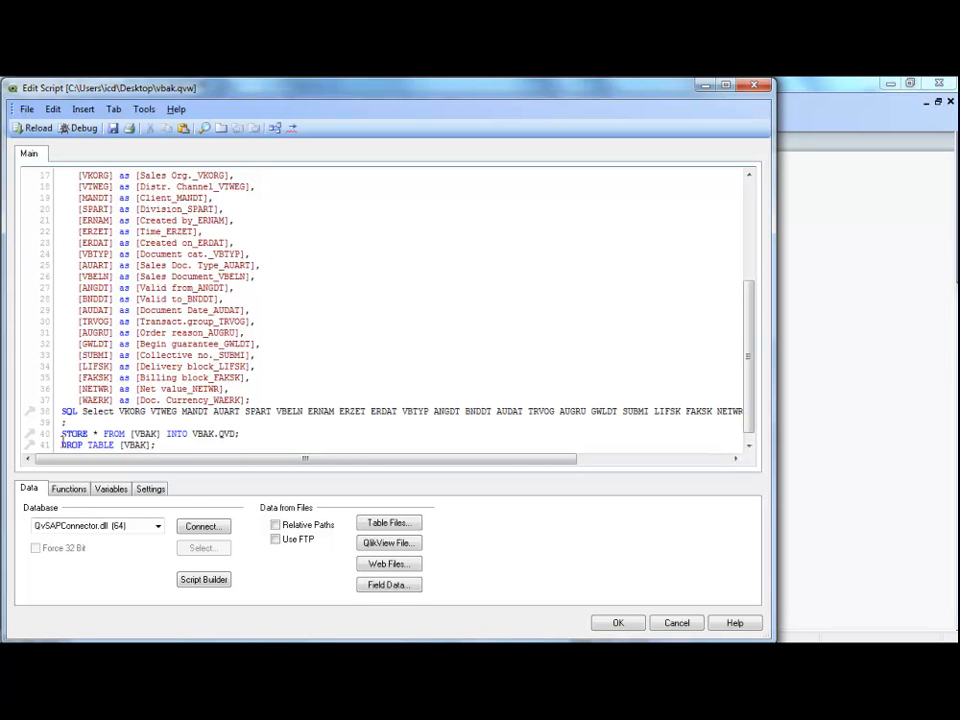
Comment out the DROP TABLE [VBAK] line at the end of the load script
{"action": "left_click", "coordinate": [62, 444]}
{"action": "type", "text": "//"}
Duplicate the [AUDAT] as [Document Date_AUDAT] line directly below itself in the VBAK load statement
{"action": "scroll", "coordinate": [165, 322], "scroll_direction": "up", "scroll_amount": 2}
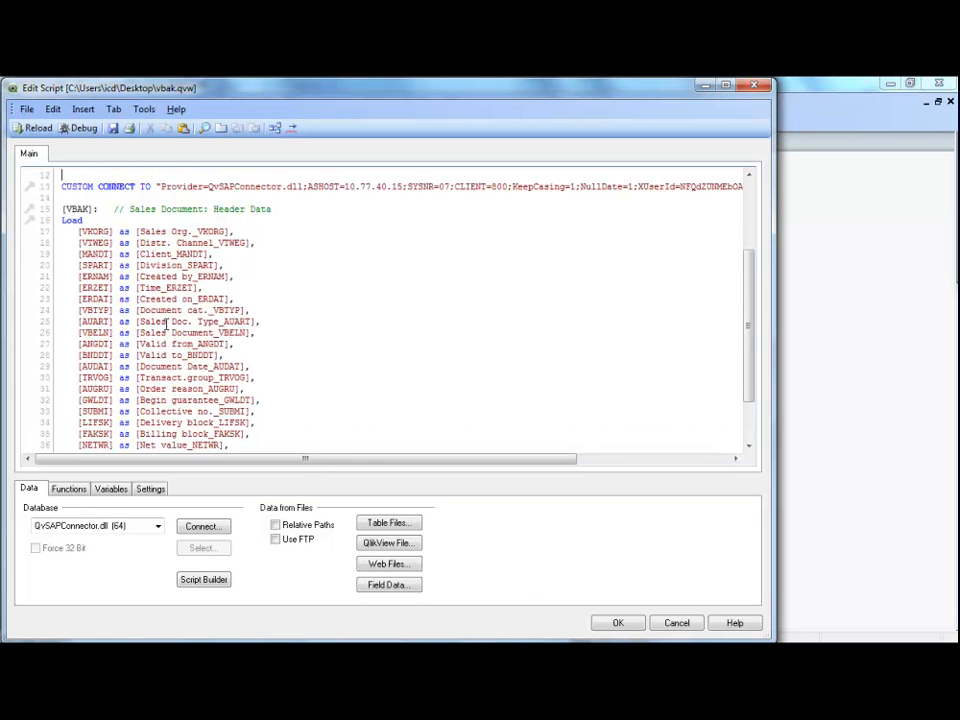
{"action": "left_click_drag", "start_coordinate": [255, 366], "coordinate": [82, 366]}
{"action": "key", "text": "ctrl+c"}
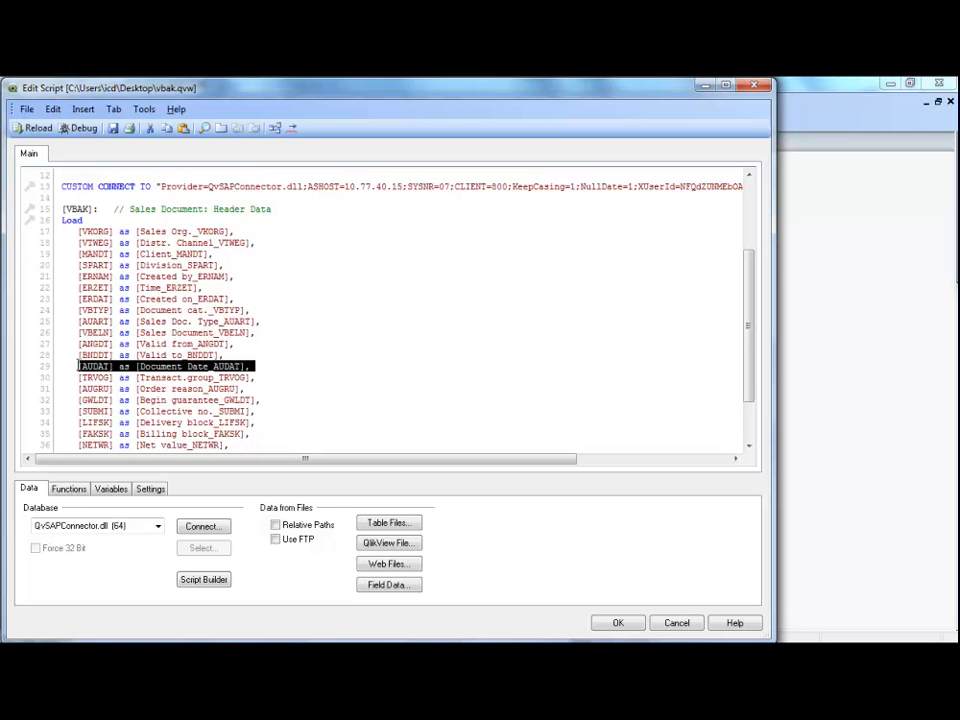
{"action": "key", "text": "End"}
{"action": "key", "text": "Return"}
{"action": "key", "text": "ctrl+v"}
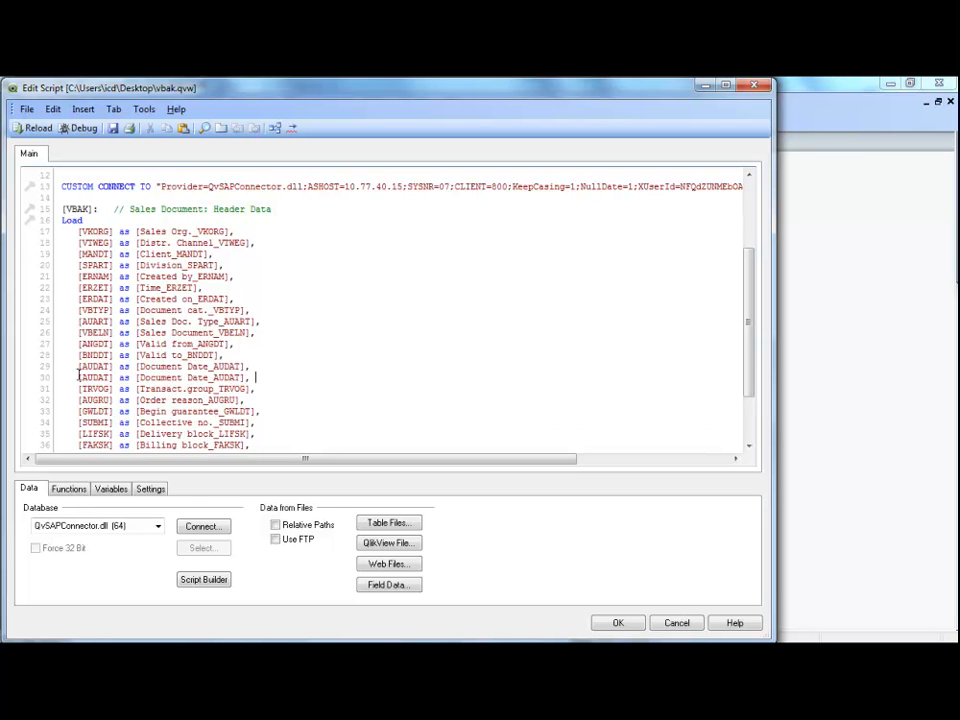
Change the duplicated line to year([AUDAT]) as [Document Year_AUDAT]
{"action": "key", "text": "Home"}
{"action": "type", "text": "year("}
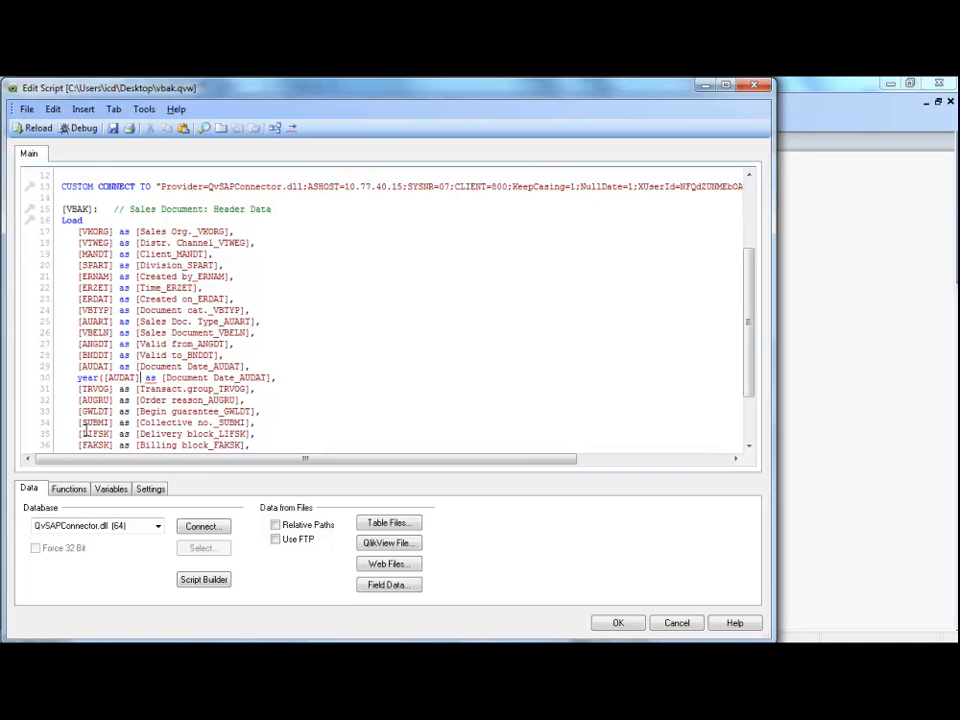
{"action": "type", "text": ")"}
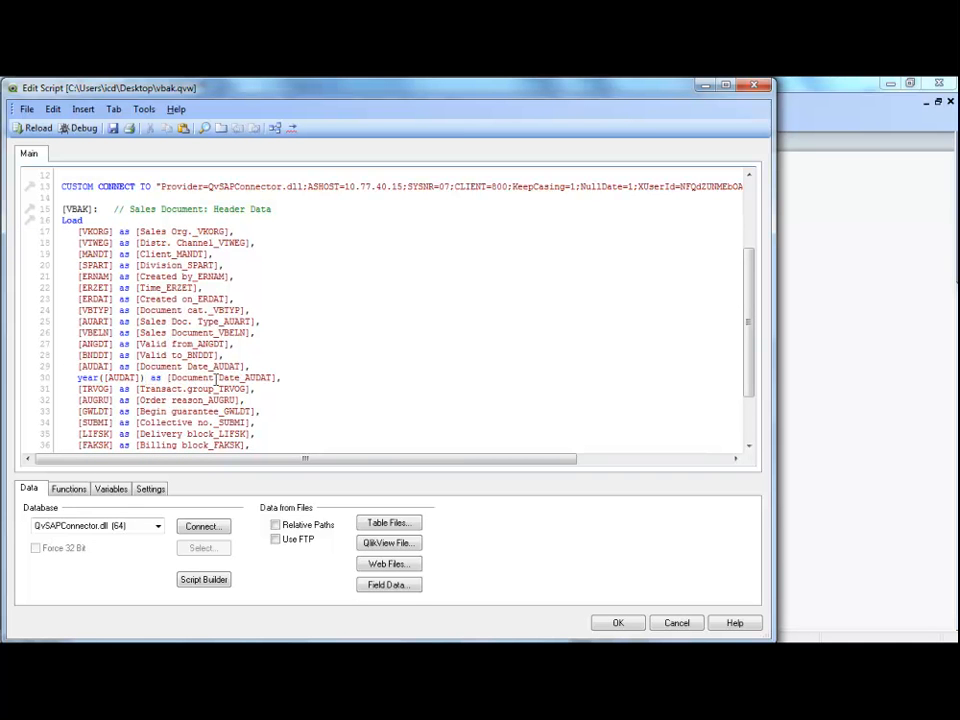
{"action": "key", "text": "Delete"}
{"action": "key", "text": "Delete"}
{"action": "key", "text": "Delete"}
{"action": "key", "text": "Delete"}
{"action": "type", "text": "Year"}
Add the line month([AUDAT]) as [Document Month_AUDAT] below the year line, using another copy of the document date line
{"action": "key", "text": "Return"}
{"action": "key", "text": "ctrl+v"}
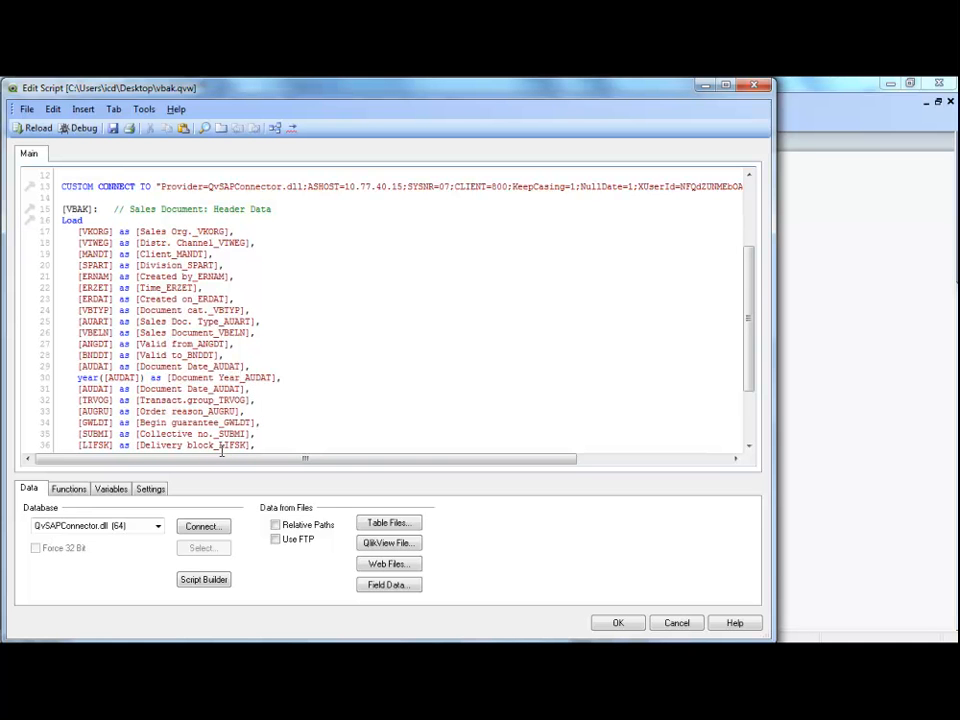
{"action": "key", "text": "ctrl+Left"}
{"action": "key", "text": "ctrl+Left"}
{"action": "type", "text": "month("}
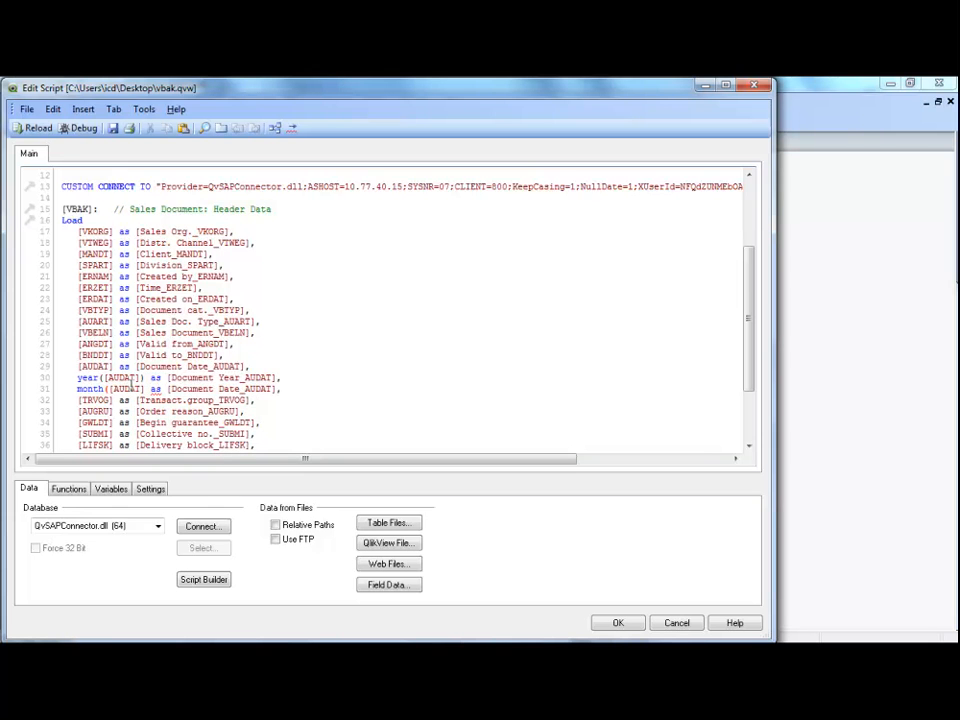
{"action": "left_click", "coordinate": [146, 388]}
{"action": "type", "text": ")"}
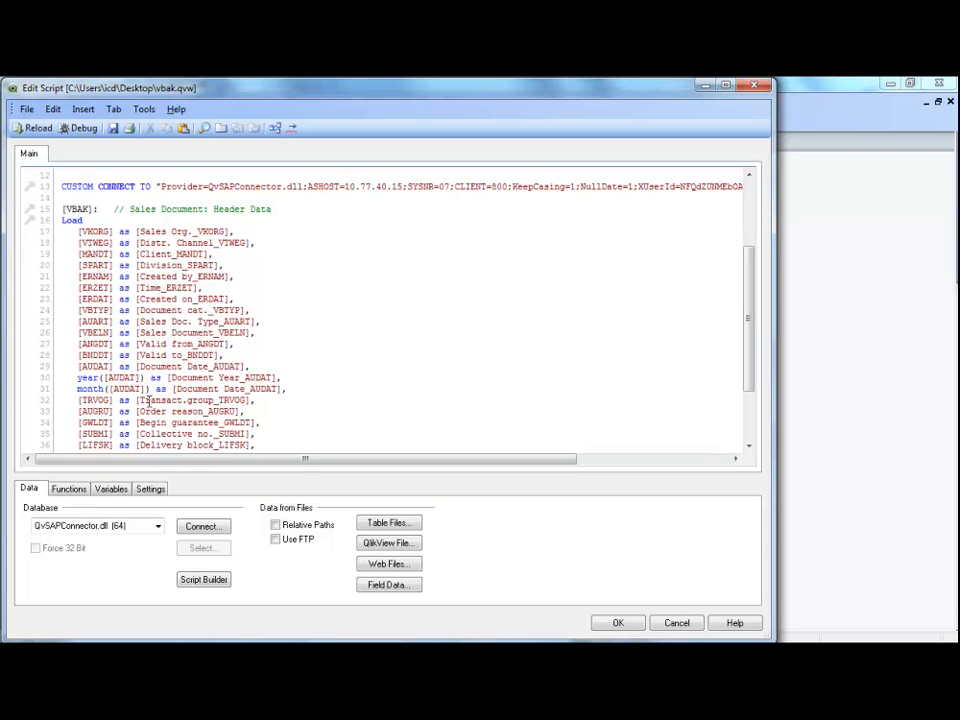
{"action": "key", "text": "Delete"}
{"action": "key", "text": "Delete"}
{"action": "key", "text": "Delete"}
{"action": "key", "text": "Delete"}
{"action": "type", "text": "Month"}
Save the script, reload the VBAK data from SAP, and close the sheet properties without adding any fields
{"action": "left_click", "coordinate": [113, 128]}
{"action": "left_click", "coordinate": [36, 129]}
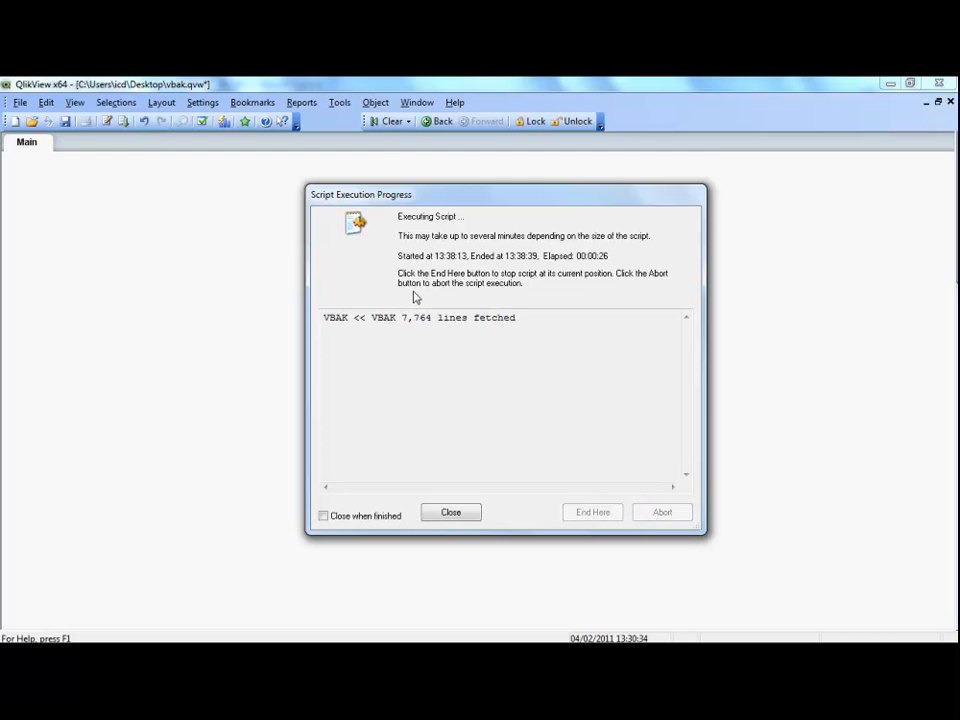
{"action": "left_click", "coordinate": [449, 513]}
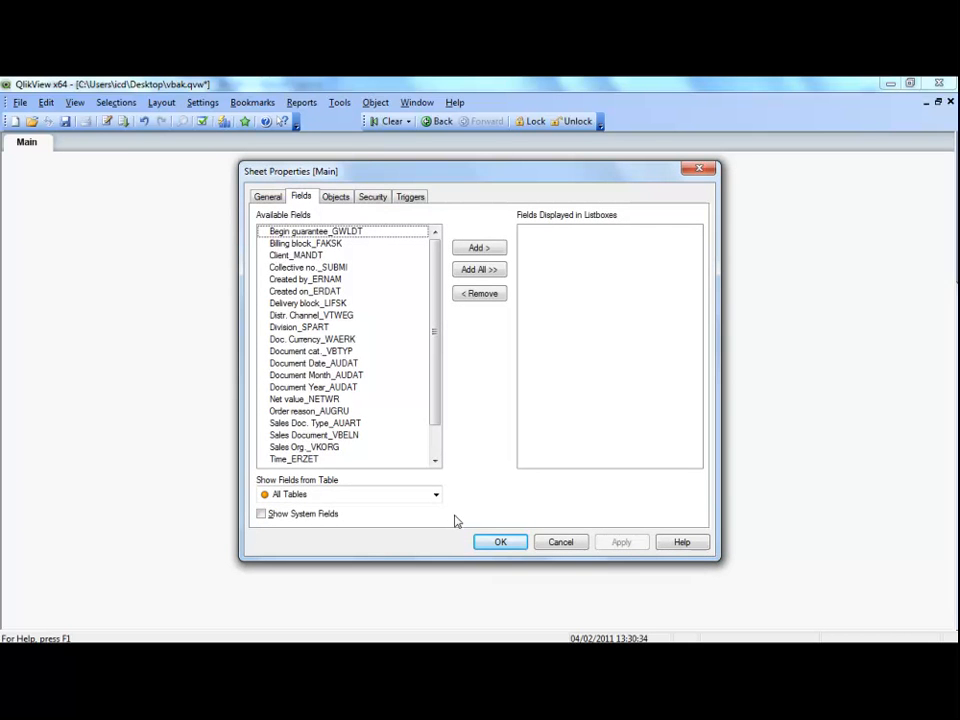
{"action": "left_click", "coordinate": [500, 542]}
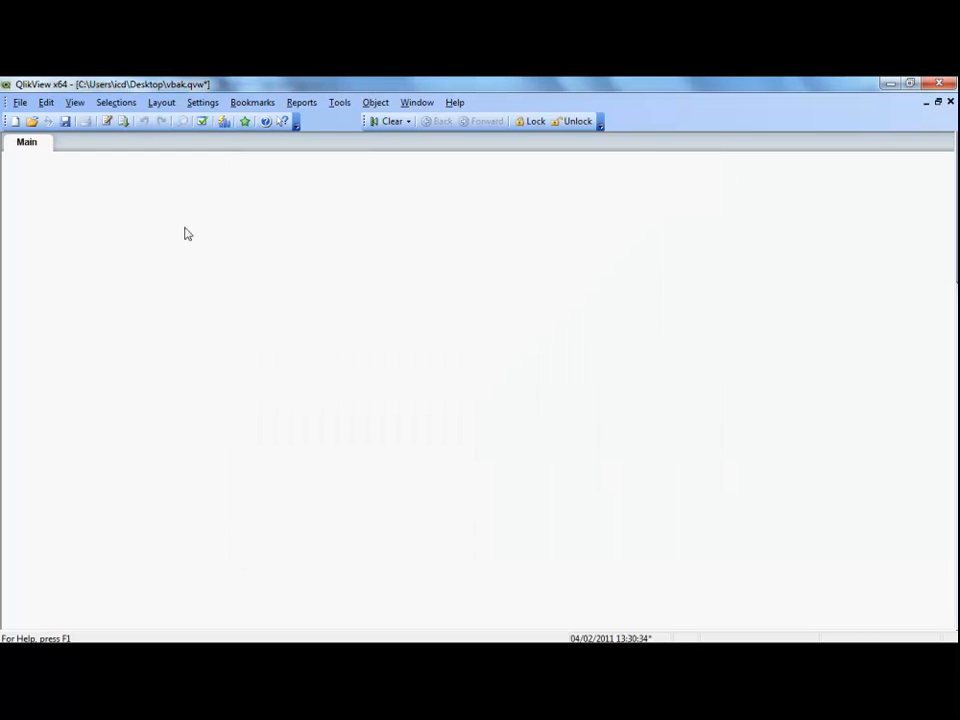
Create a list box for Document Year_AUDAT, place it at the sheet's upper left, and resize it to a single horizontal row
{"action": "right_click", "coordinate": [184, 233]}
{"action": "mouse_move", "coordinate": [272, 270]}
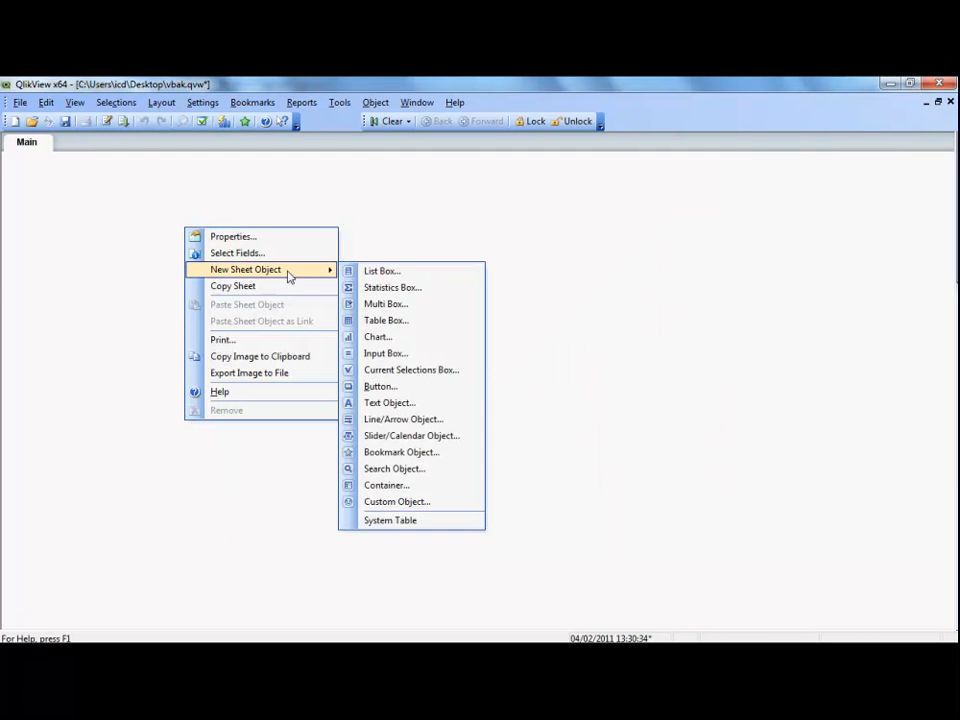
{"action": "left_click", "coordinate": [378, 272]}
{"action": "left_click", "coordinate": [336, 266]}
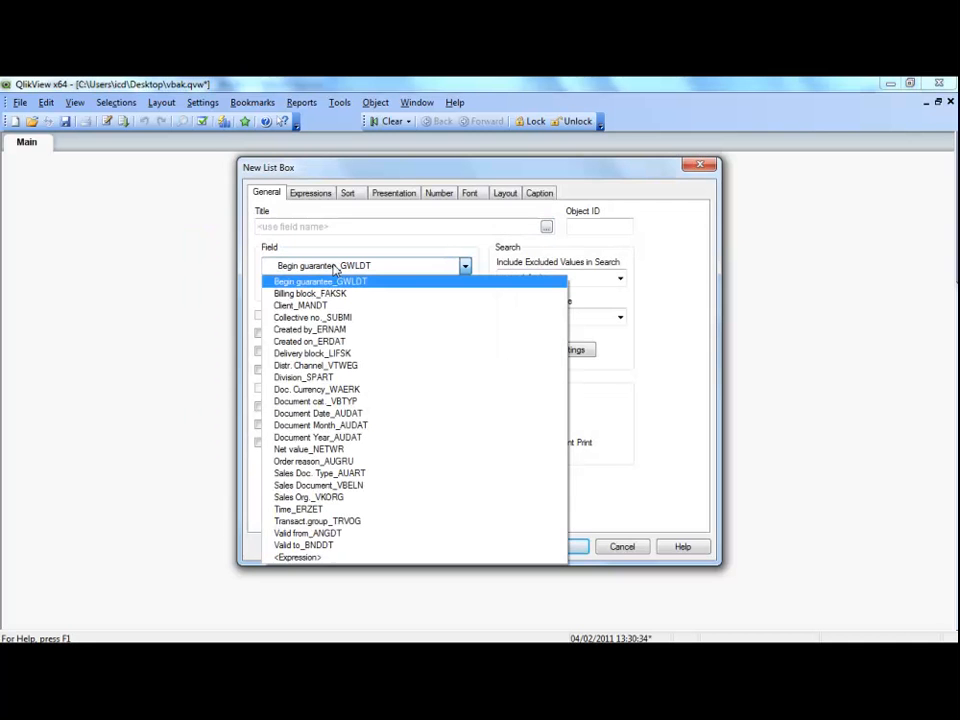
{"action": "left_click", "coordinate": [318, 437]}
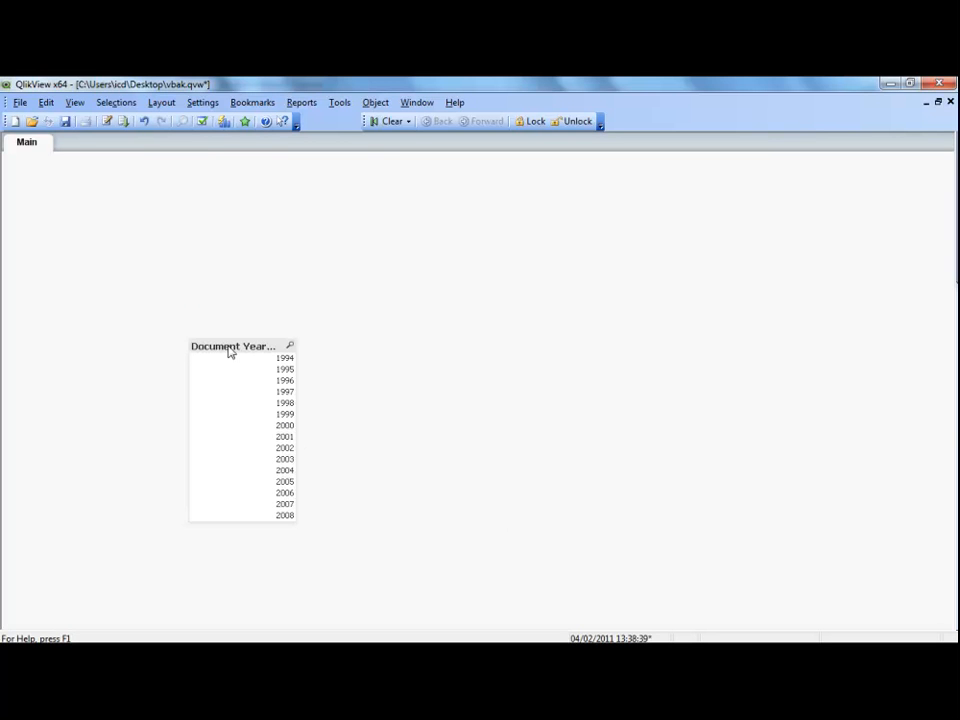
{"action": "left_click_drag", "start_coordinate": [229, 349], "coordinate": [97, 170]}
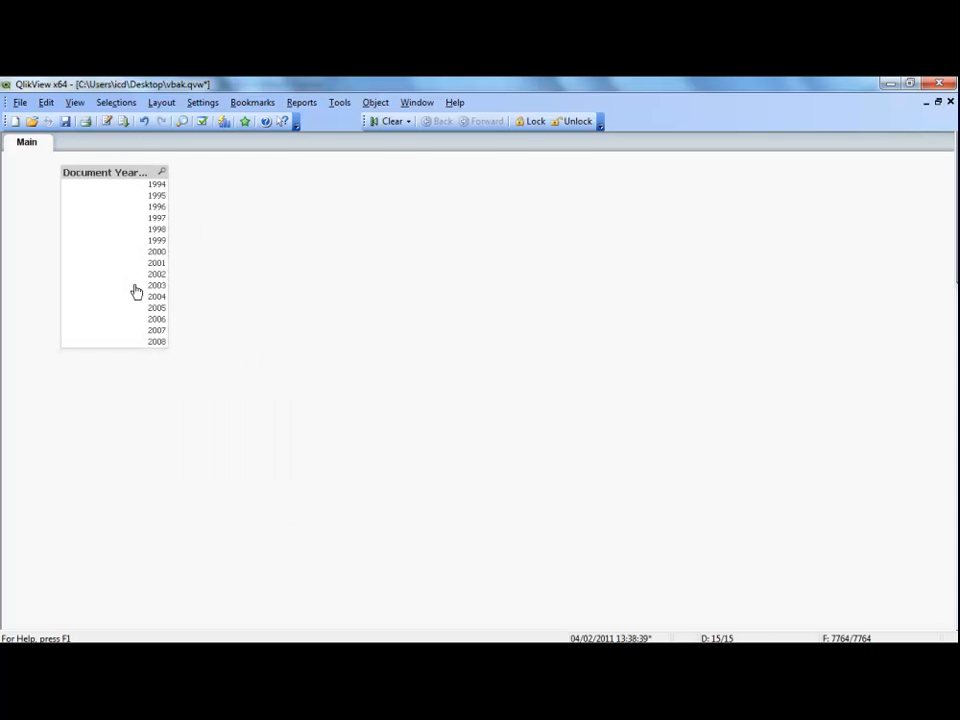
{"action": "left_click_drag", "start_coordinate": [171, 350], "coordinate": [416, 188]}
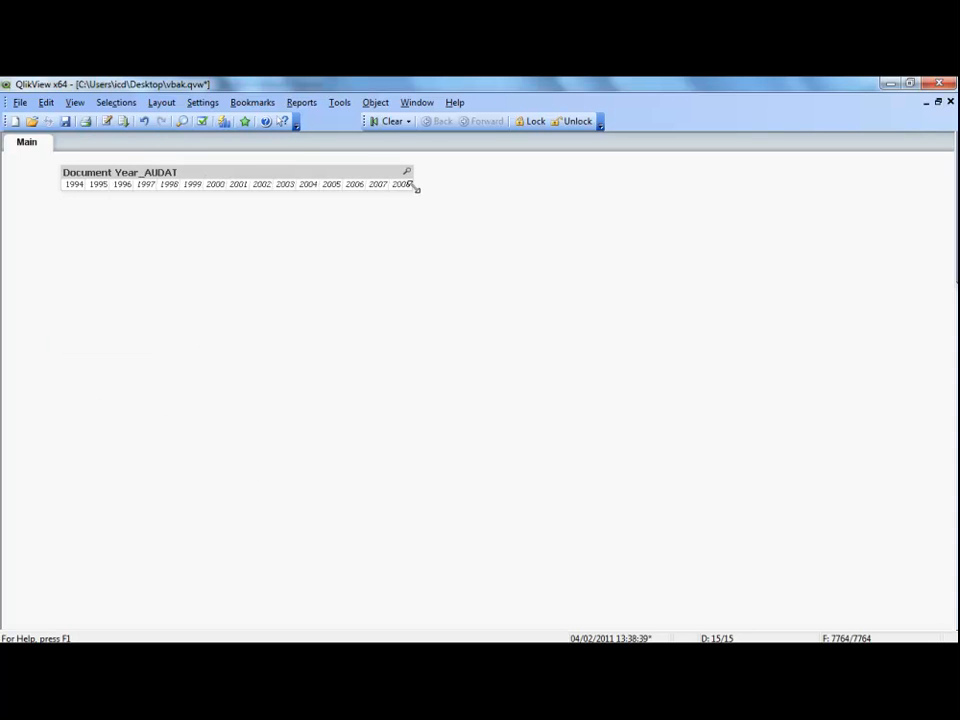
Create a list box for Document Month_AUDAT, place it right of the year list box, and resize it to a single horizontal row
{"action": "right_click", "coordinate": [281, 242]}
{"action": "mouse_move", "coordinate": [366, 284]}
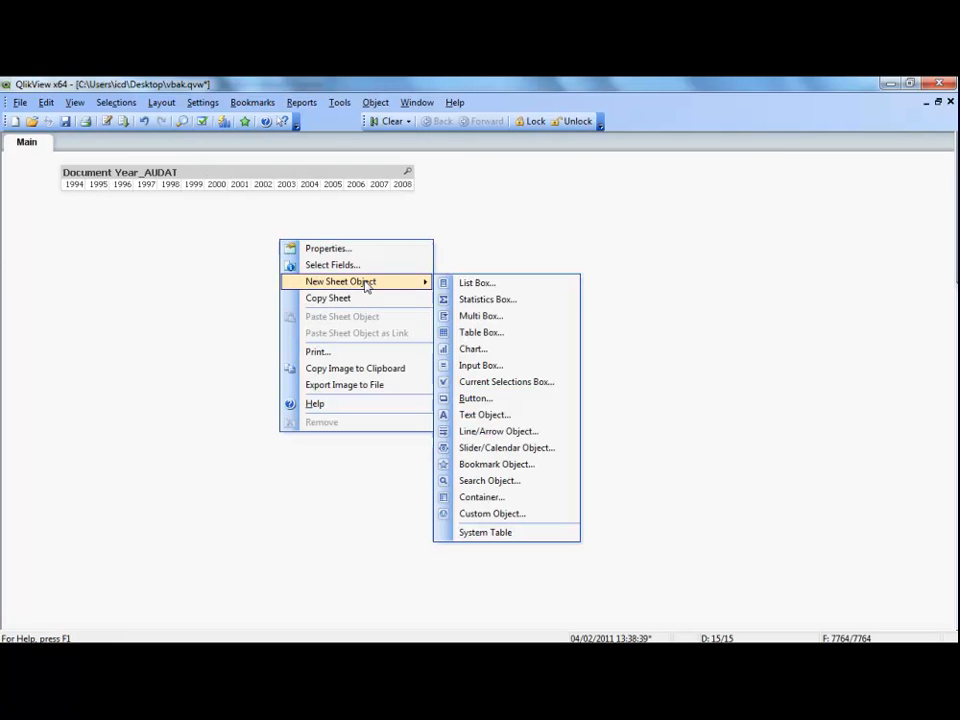
{"action": "left_click", "coordinate": [477, 284]}
{"action": "left_click", "coordinate": [343, 266]}
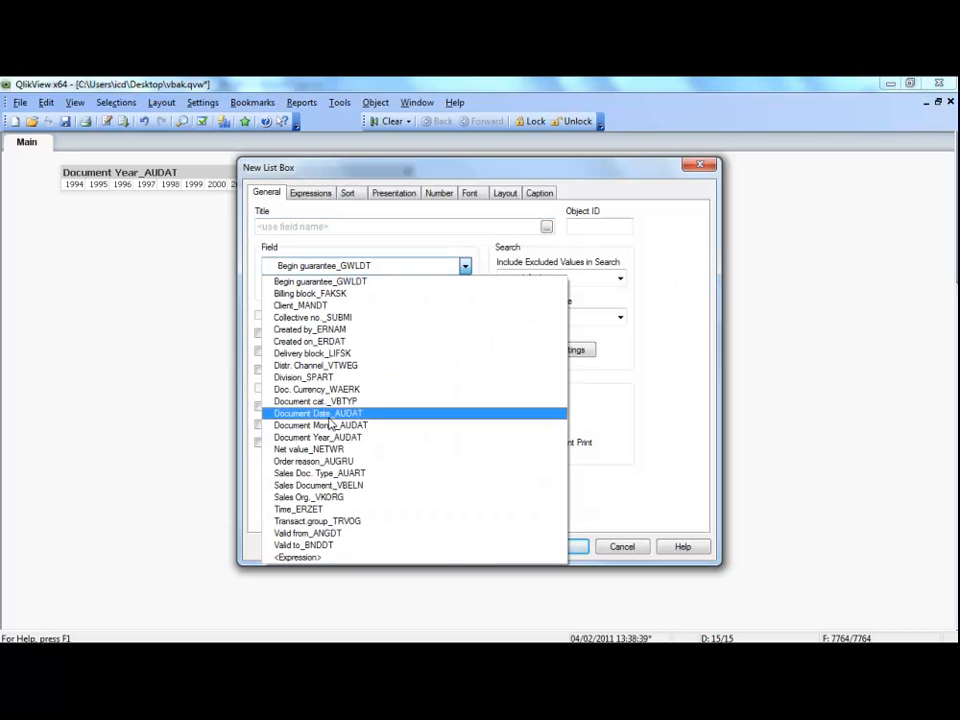
{"action": "left_click", "coordinate": [330, 426]}
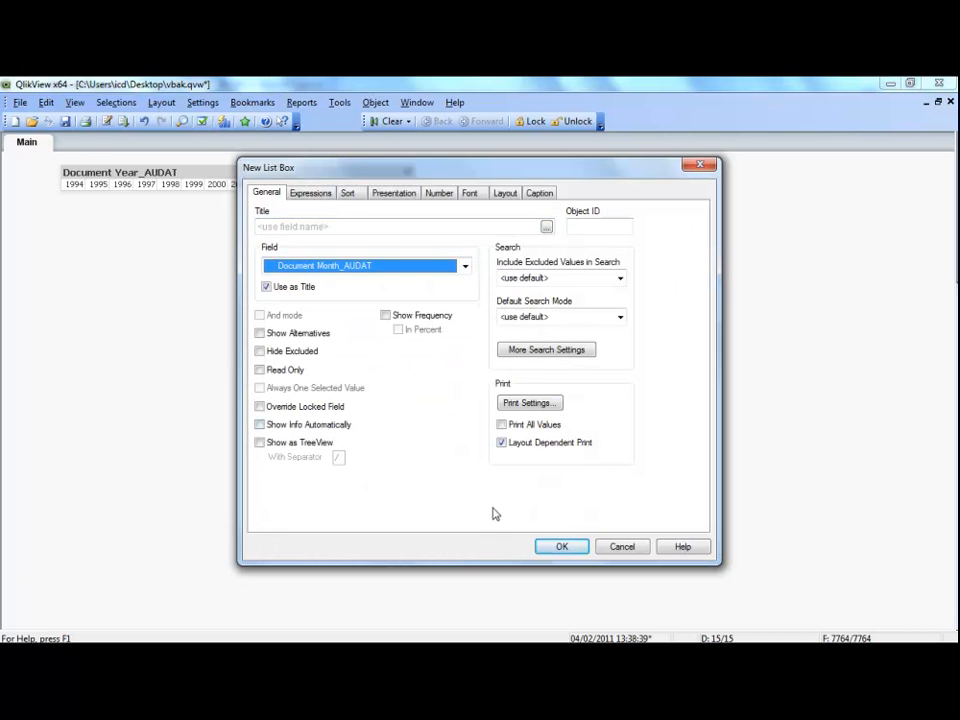
{"action": "left_click", "coordinate": [562, 548]}
{"action": "mouse_move", "coordinate": [250, 368]}
{"action": "left_mouse_down"}
{"action": "mouse_move", "coordinate": [467, 204]}
{"action": "mouse_move", "coordinate": [466, 172]}
{"action": "left_mouse_up"}
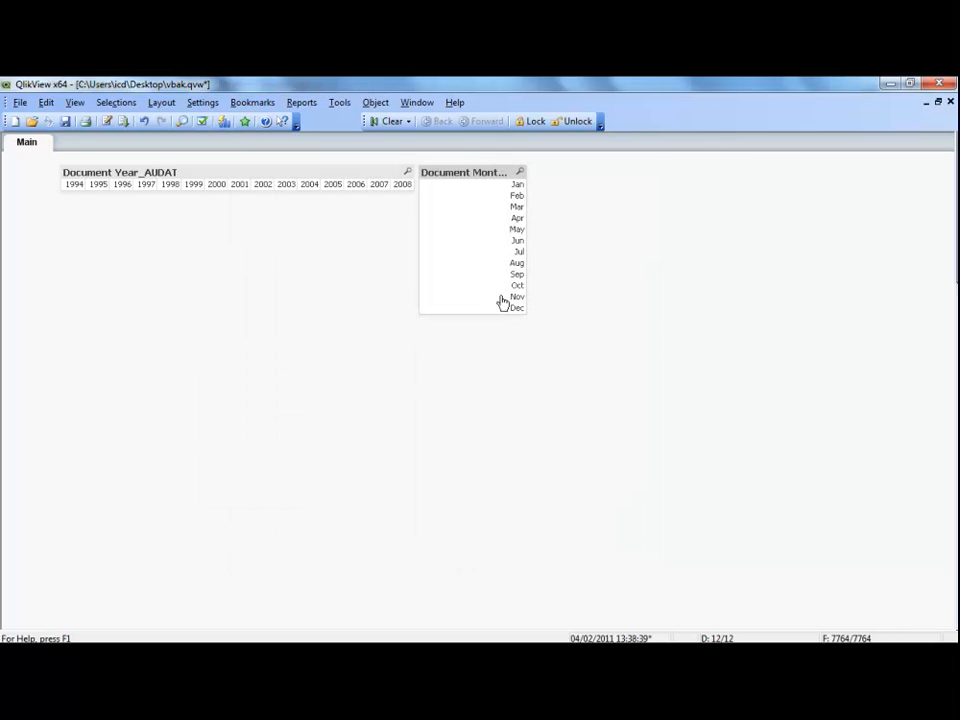
{"action": "left_click_drag", "start_coordinate": [530, 316], "coordinate": [686, 181]}
Create a multi box containing Distr. Channel_VTWEG, Division_SPART, Document cat._VBTYP, Sales Doc. Type_AUART, Sales Document_VBELN and Sales Org._VKORG
{"action": "right_click", "coordinate": [156, 278]}
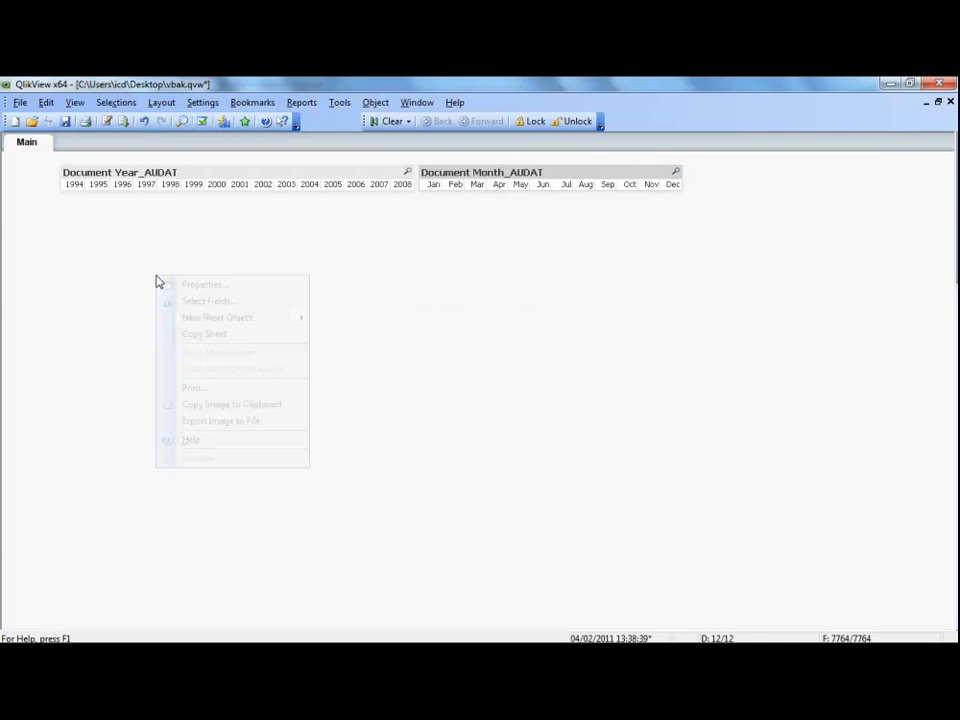
{"action": "mouse_move", "coordinate": [239, 318]}
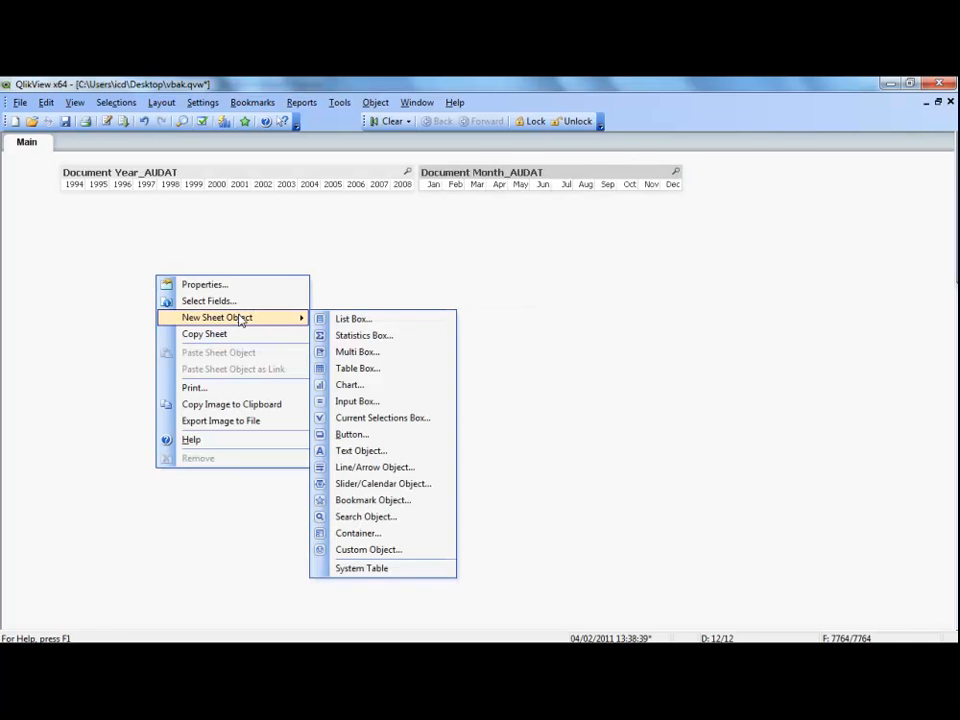
{"action": "left_click", "coordinate": [346, 351]}
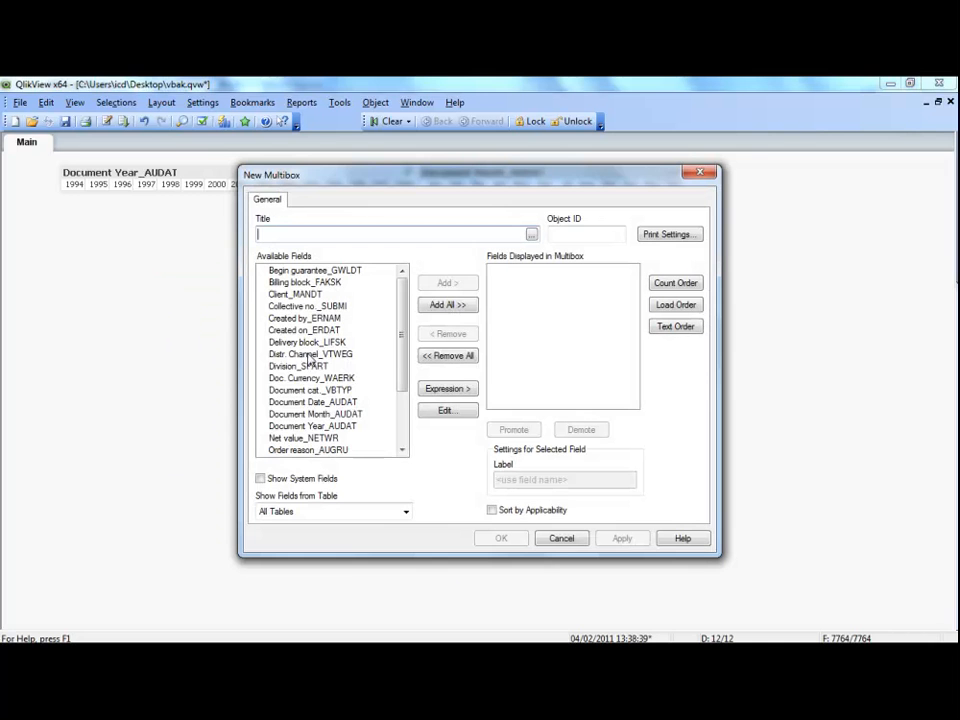
{"action": "double_click", "coordinate": [310, 354]}
{"action": "double_click", "coordinate": [310, 354]}
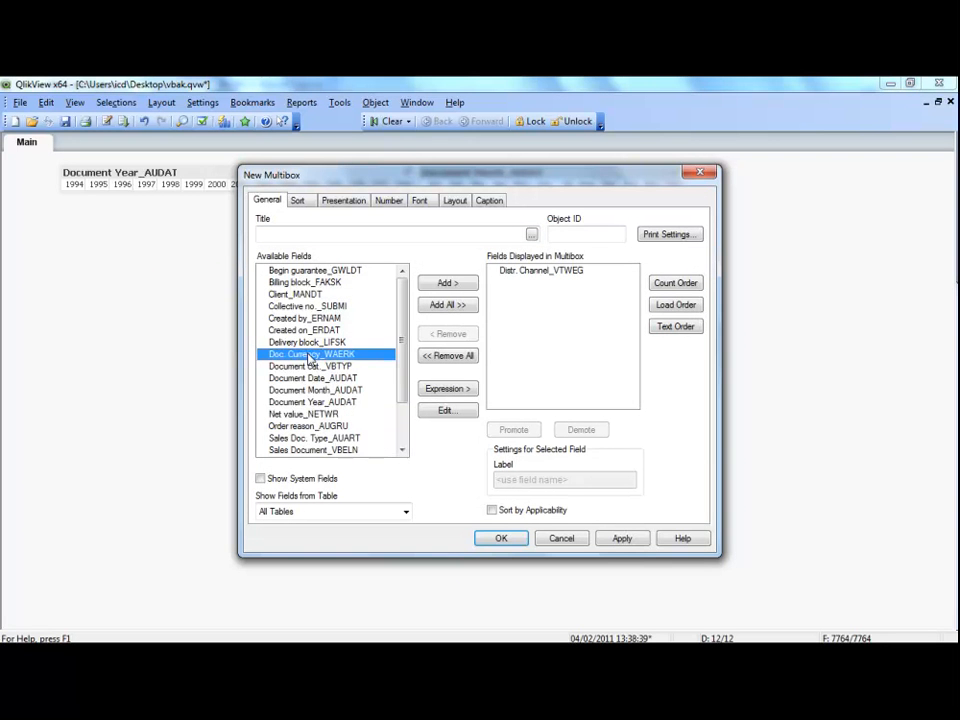
{"action": "double_click", "coordinate": [310, 367]}
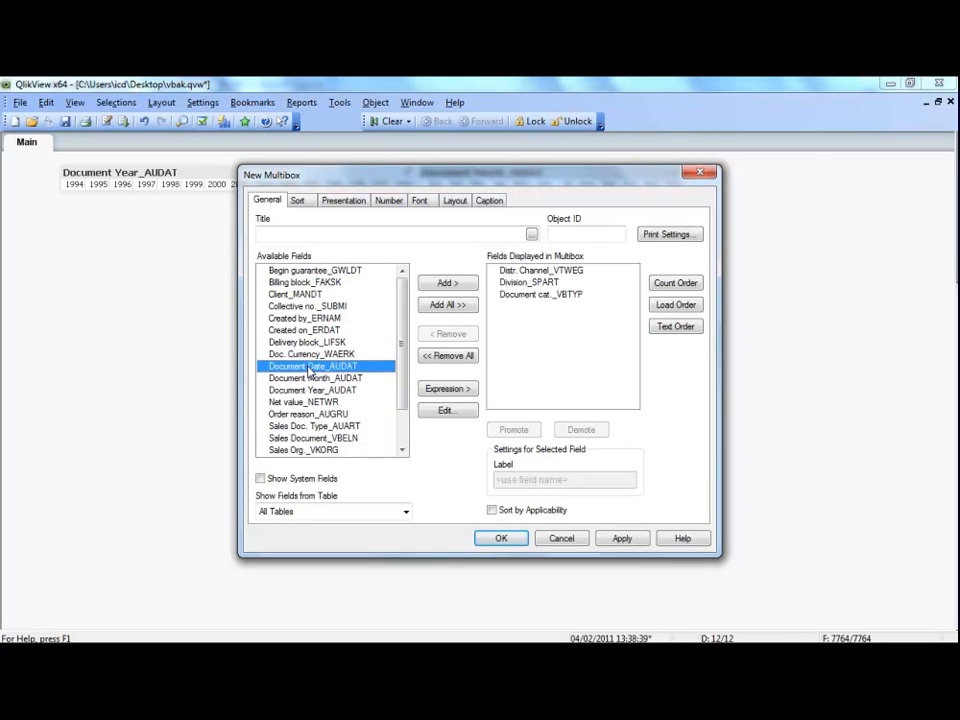
{"action": "double_click", "coordinate": [315, 428]}
{"action": "double_click", "coordinate": [315, 428]}
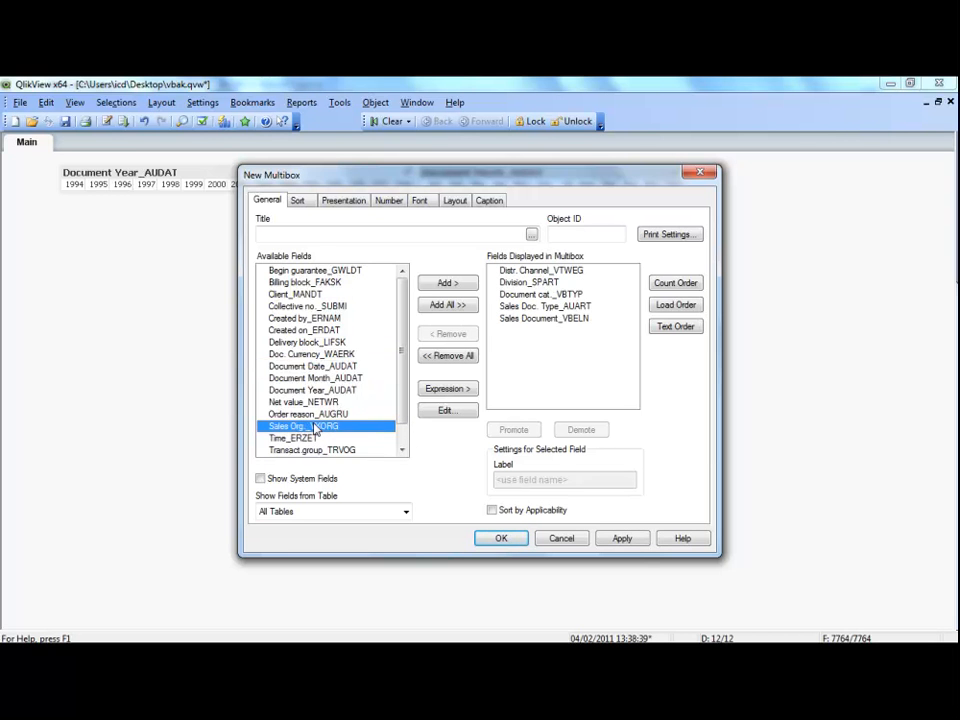
{"action": "double_click", "coordinate": [315, 428]}
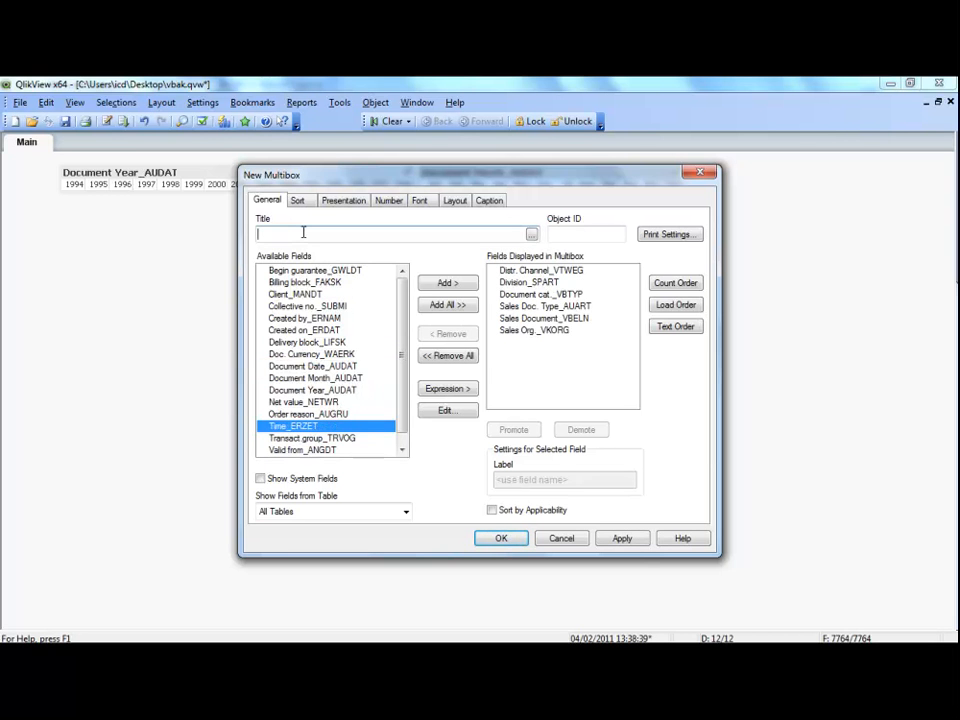
Title the multi box Filters with grid style enabled, and place it at the sheet's left side below the year list box
{"action": "type", "text": "ilters"}
{"action": "left_click", "coordinate": [344, 201]}
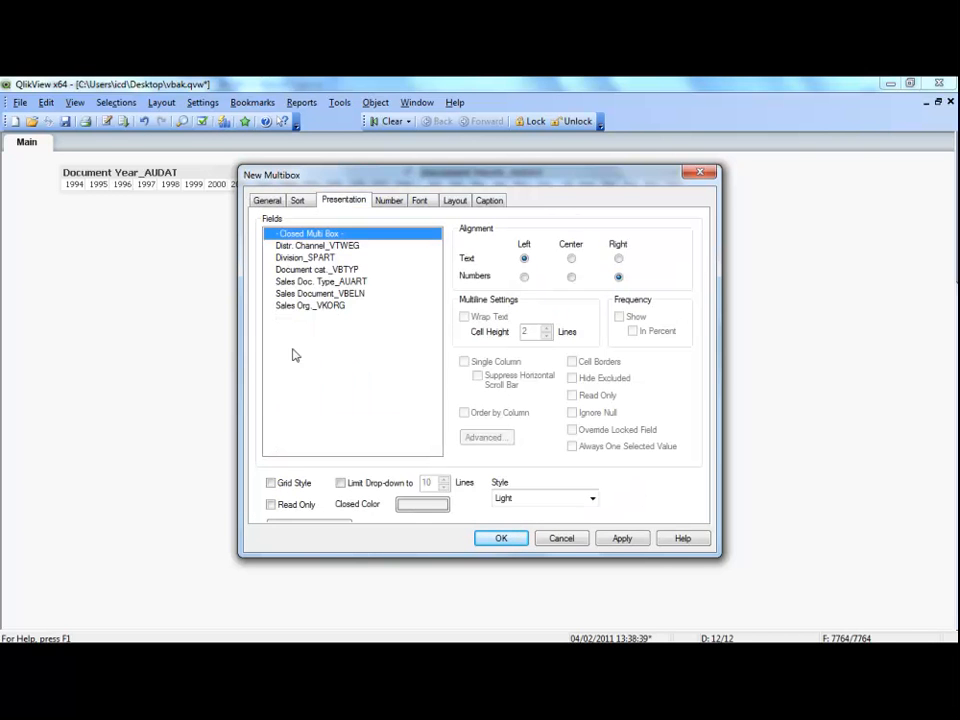
{"action": "left_click", "coordinate": [271, 483]}
{"action": "left_click", "coordinate": [505, 539]}
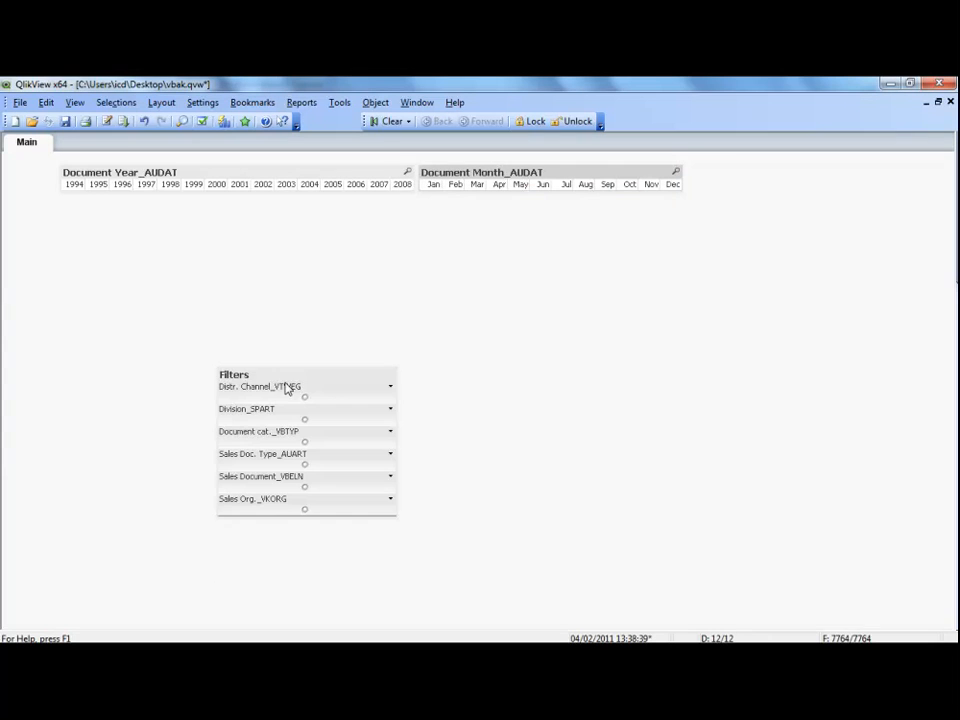
{"action": "left_click_drag", "start_coordinate": [306, 379], "coordinate": [113, 292]}
Test the Filters box by selecting a single sales document, and clear all selections
{"action": "left_click", "coordinate": [198, 398]}
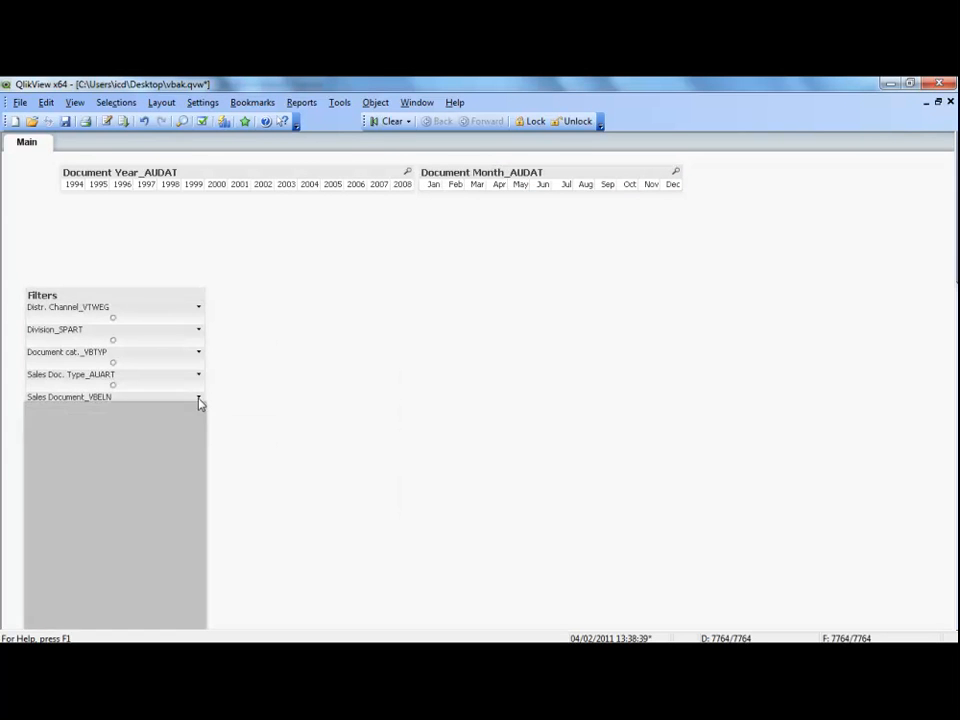
{"action": "left_click", "coordinate": [180, 397]}
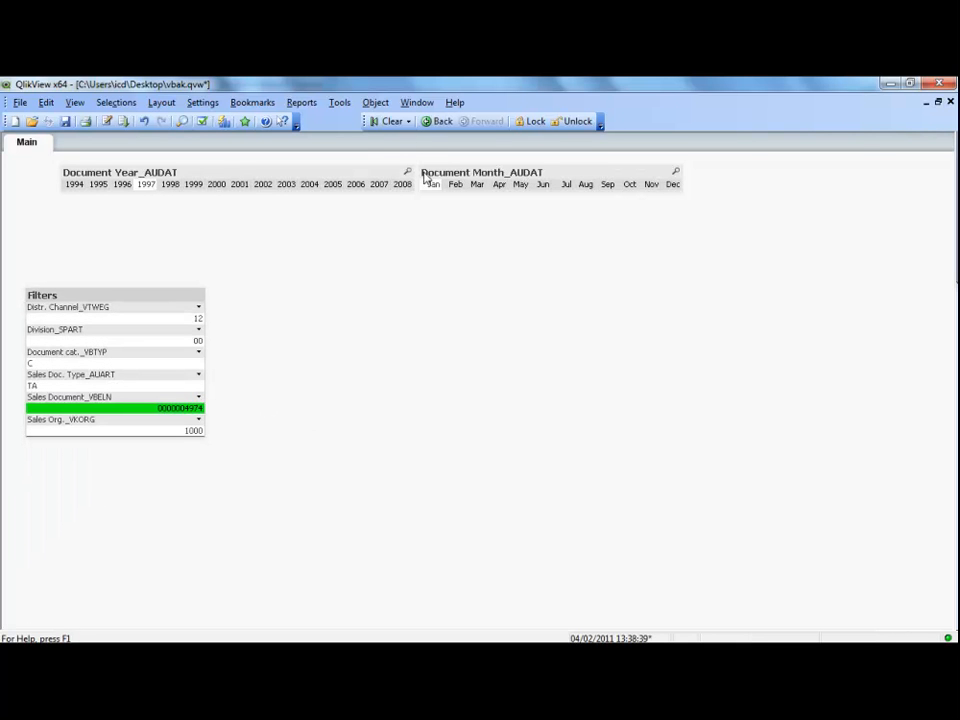
{"action": "left_click", "coordinate": [389, 121]}
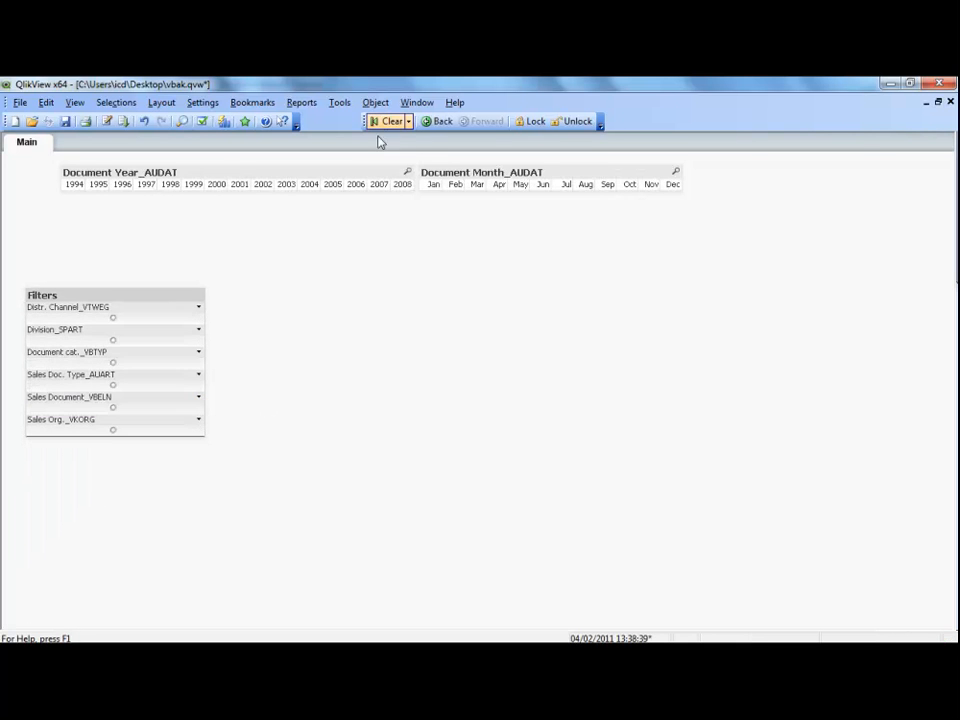
Start a new bar chart with the window title Top 10 Sales, allowing fast type change between bar chart and straight table
{"action": "right_click", "coordinate": [300, 316]}
{"action": "mouse_move", "coordinate": [386, 356]}
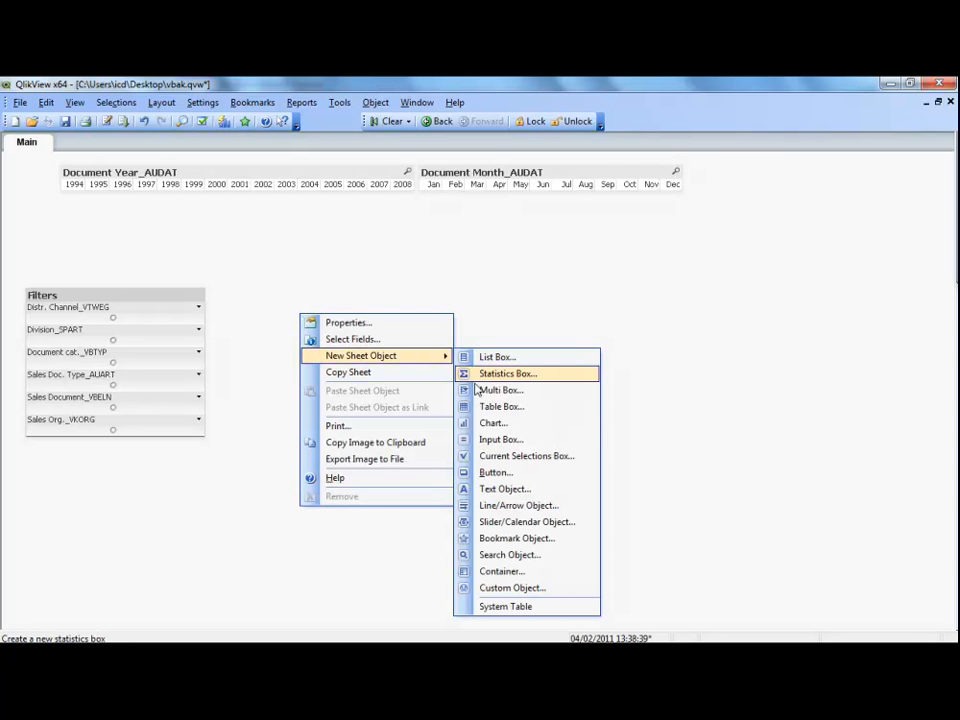
{"action": "left_click", "coordinate": [492, 424]}
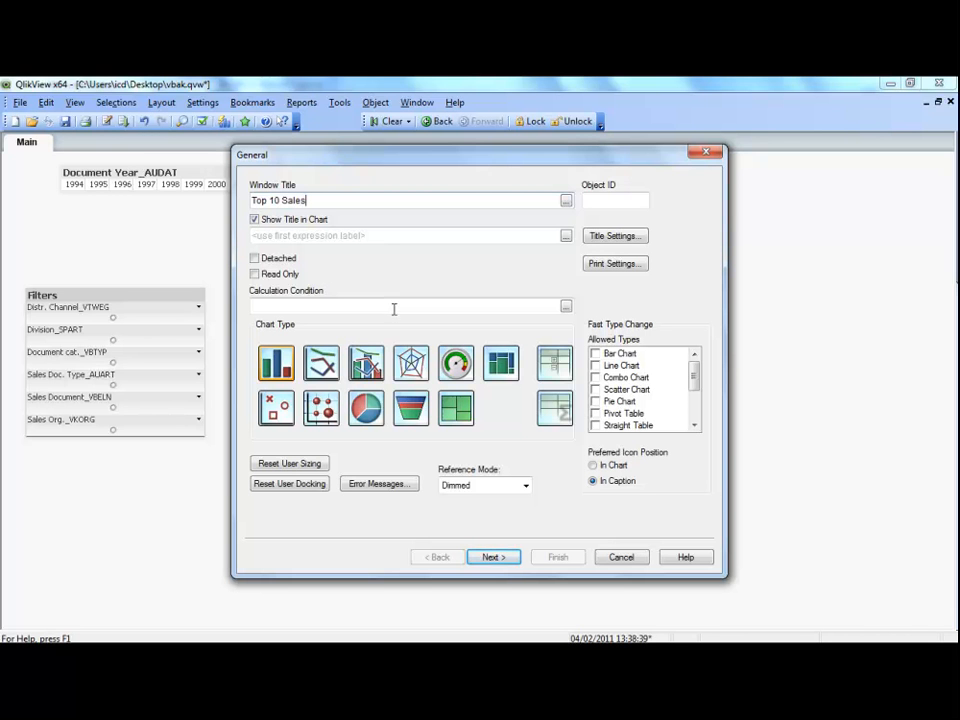
{"action": "left_click", "coordinate": [595, 353]}
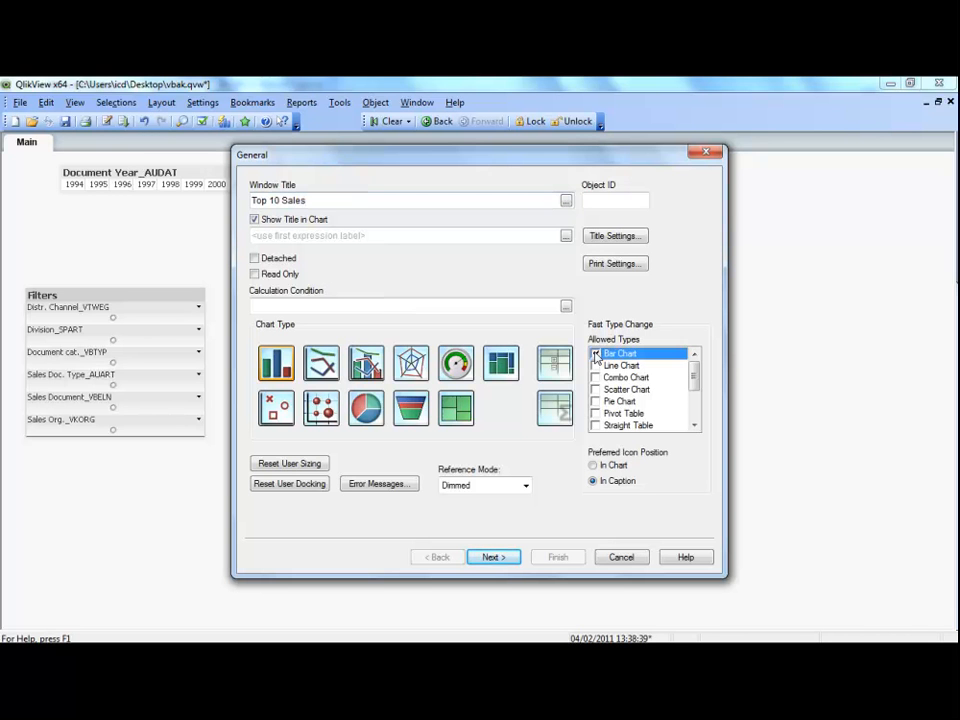
{"action": "left_click", "coordinate": [595, 426]}
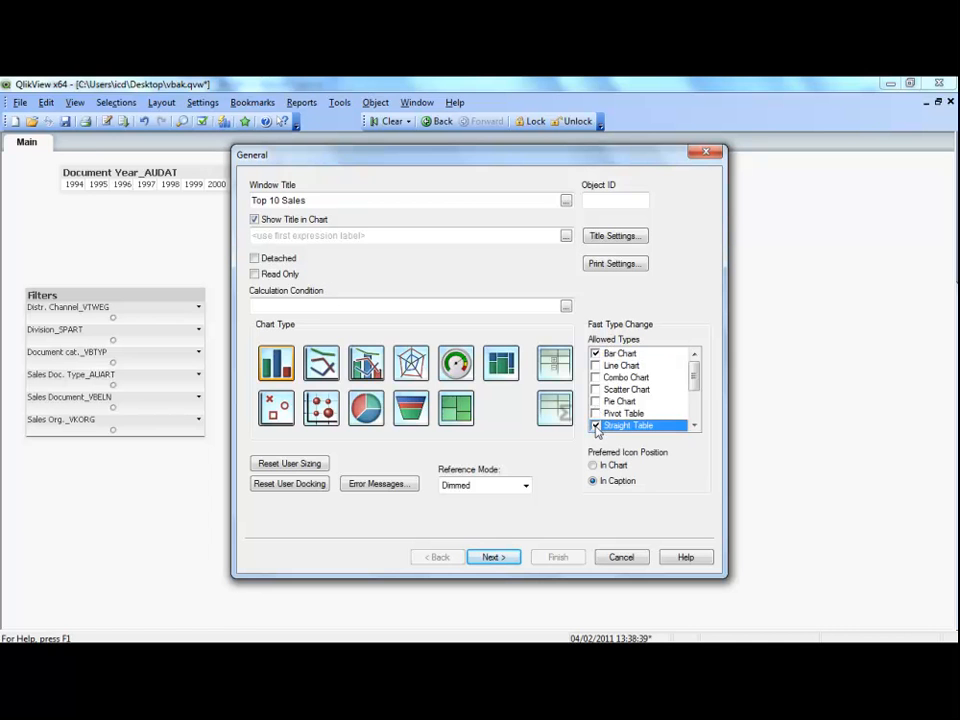
{"action": "left_click", "coordinate": [491, 556]}
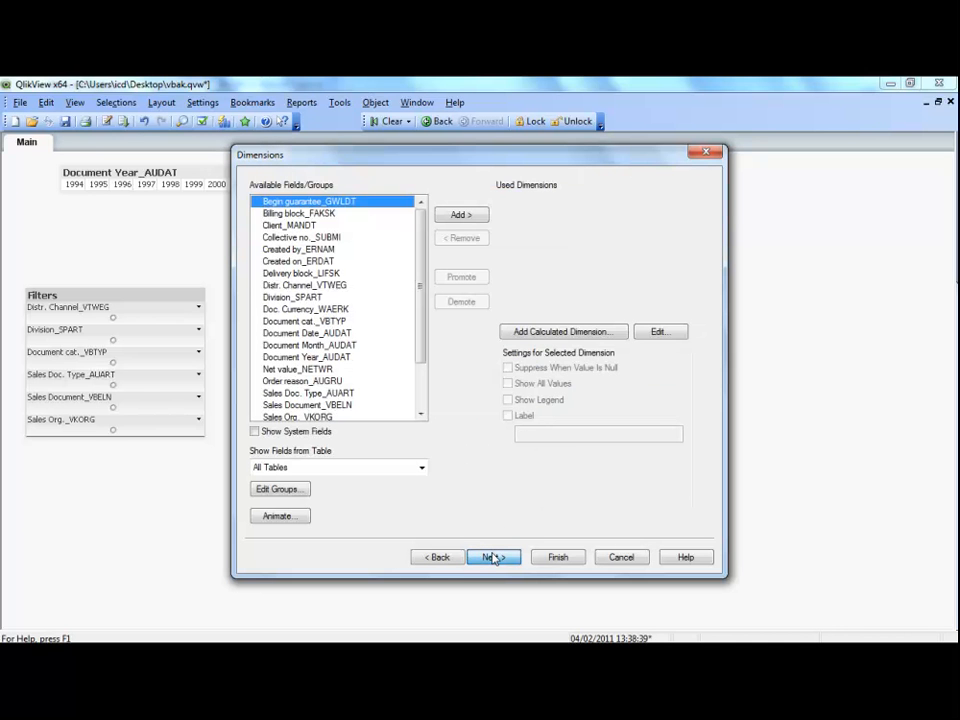
Use Sales Org._VKORG as the chart dimension and build the expression Sum ([Net value_NETWR])
{"action": "double_click", "coordinate": [333, 416]}
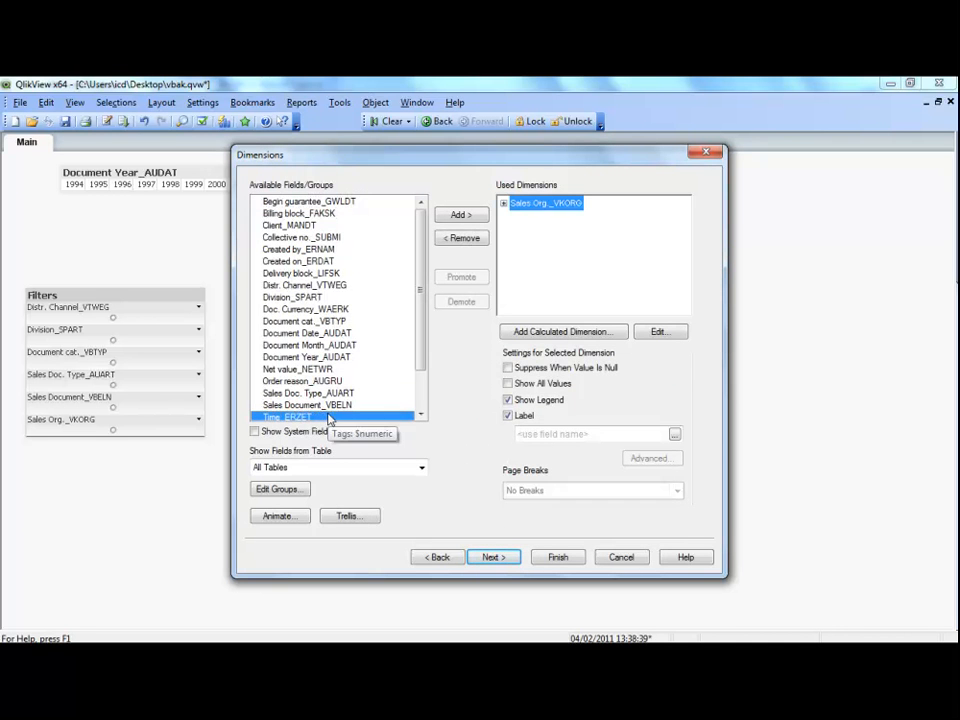
{"action": "left_click", "coordinate": [492, 556]}
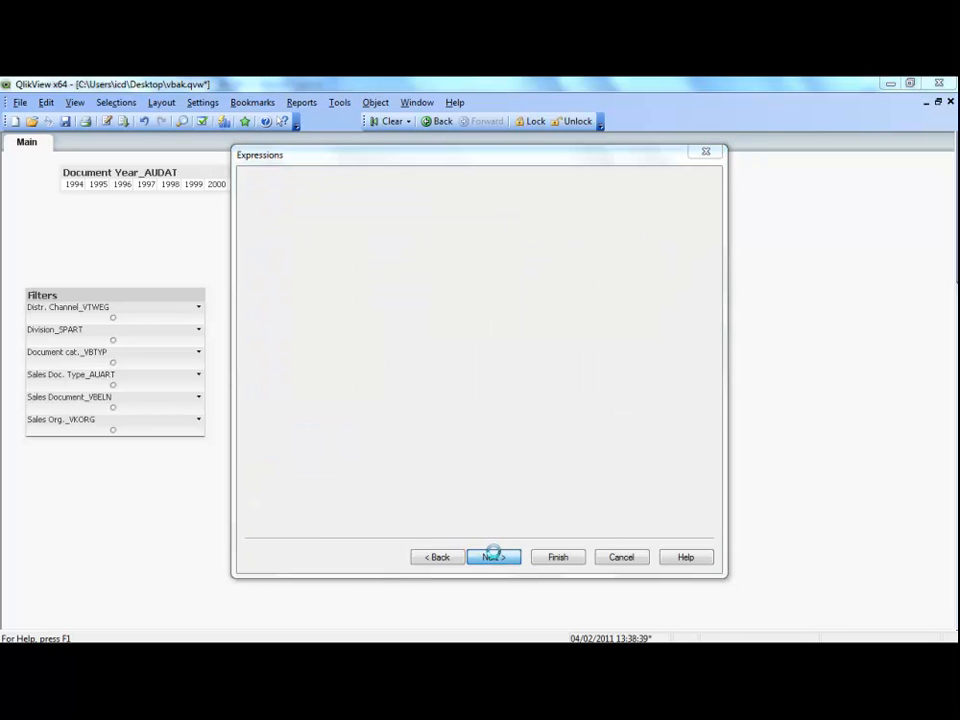
{"action": "left_click", "coordinate": [231, 424]}
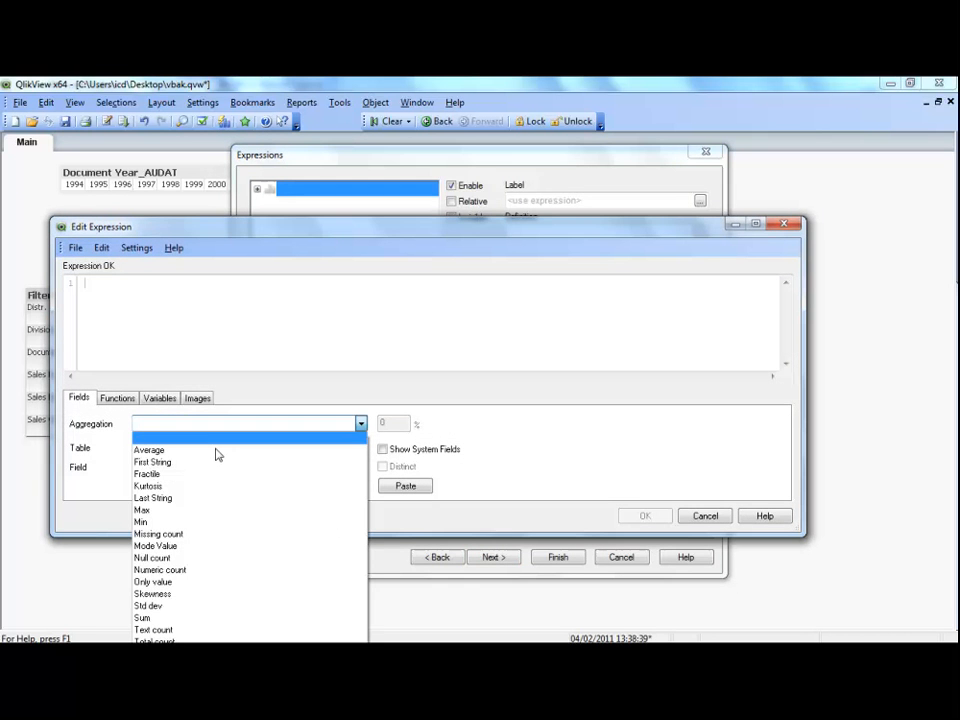
{"action": "left_click", "coordinate": [176, 619]}
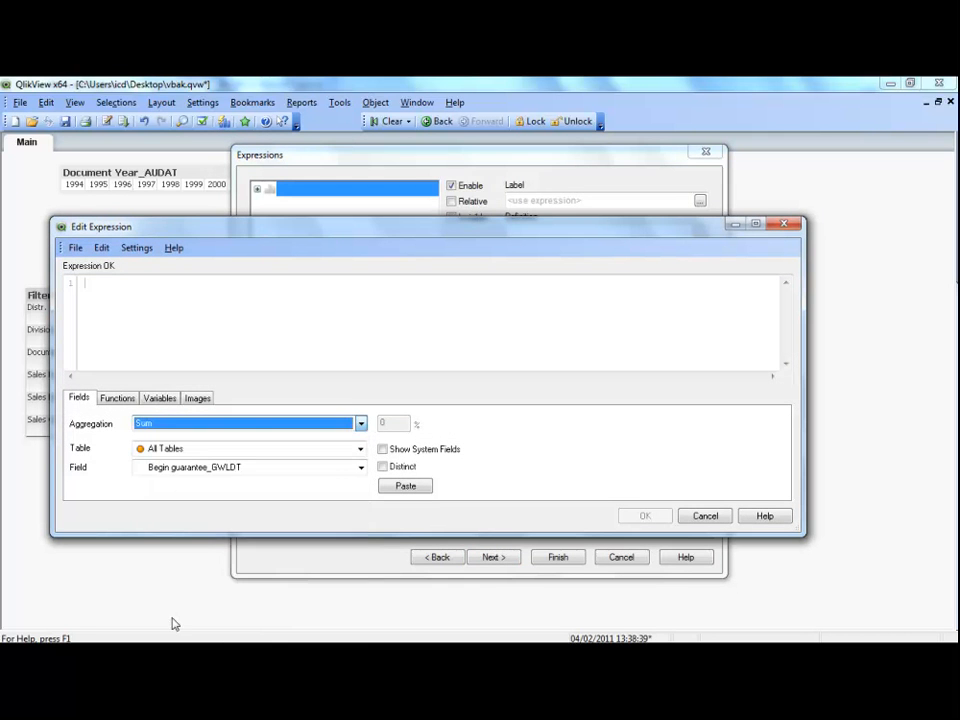
{"action": "left_click", "coordinate": [214, 474]}
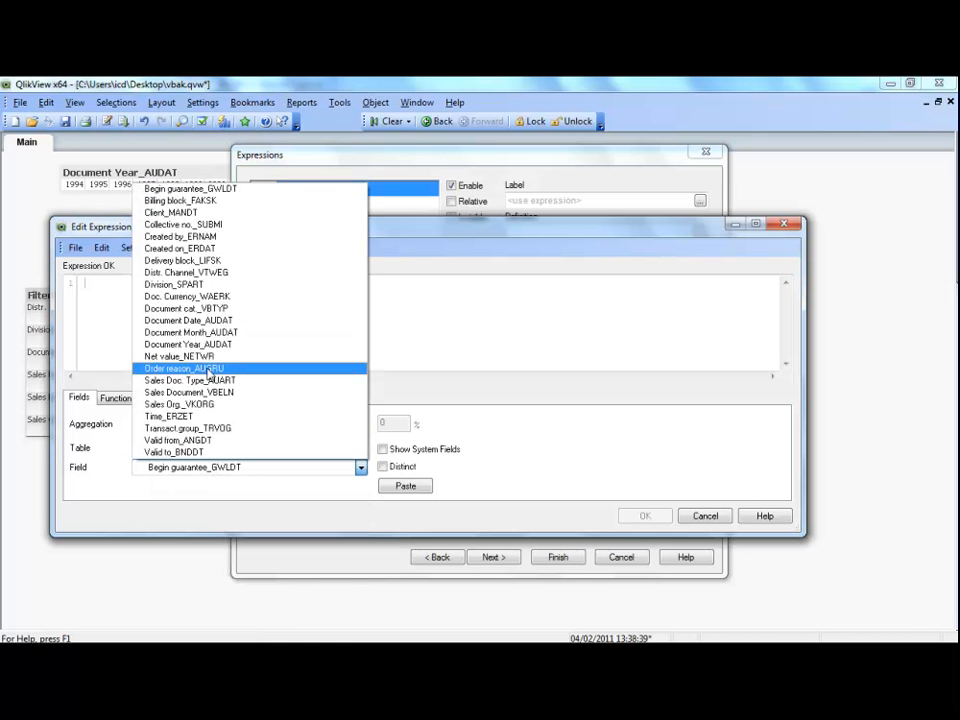
{"action": "left_click", "coordinate": [180, 356]}
{"action": "left_click", "coordinate": [405, 486]}
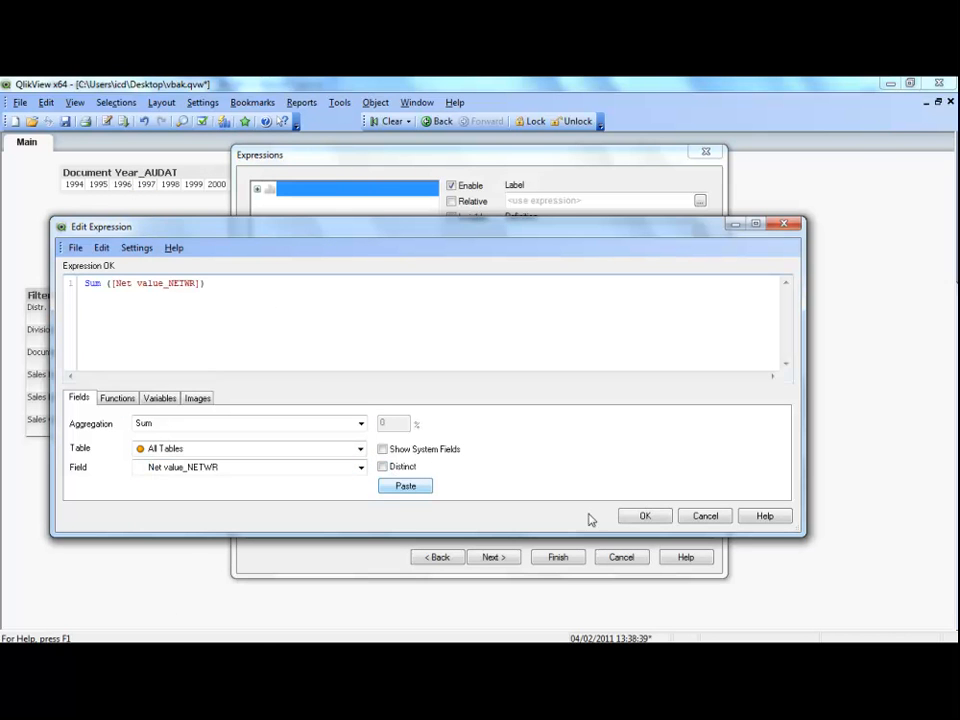
{"action": "left_click", "coordinate": [643, 516]}
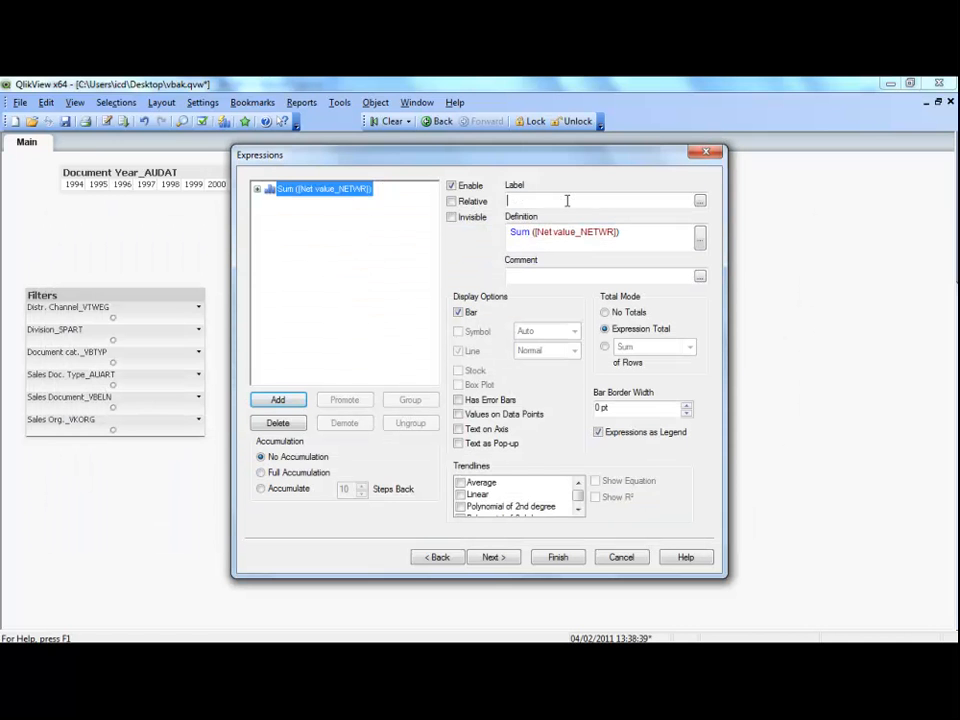
Label the net value expression Sales and show its values on the data points
{"action": "left_click", "coordinate": [566, 201]}
{"action": "type", "text": "Sales"}
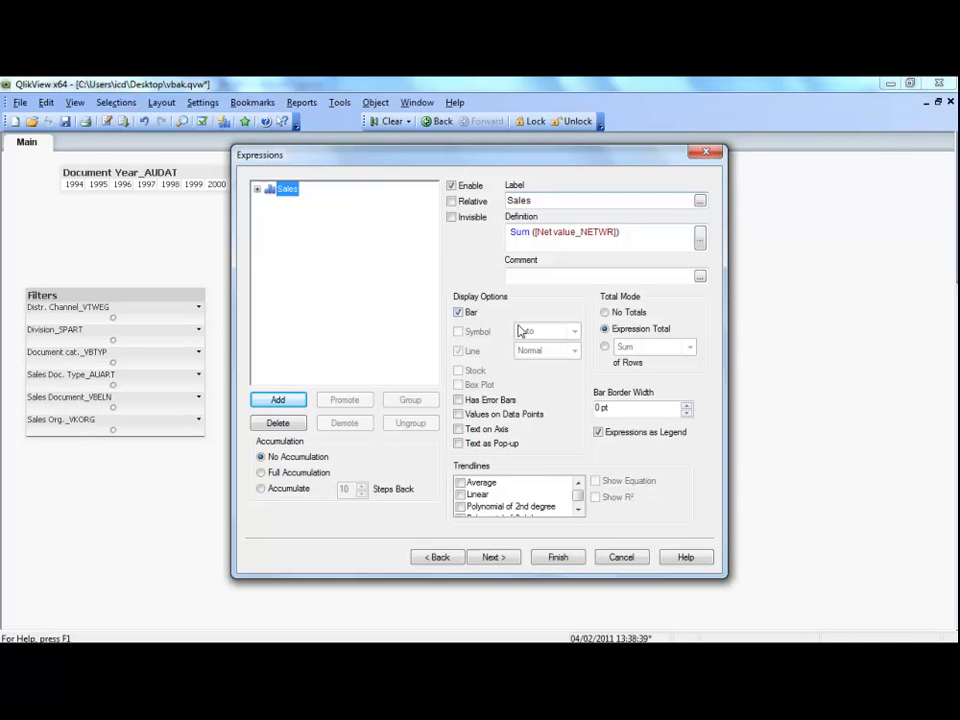
{"action": "left_click", "coordinate": [458, 414]}
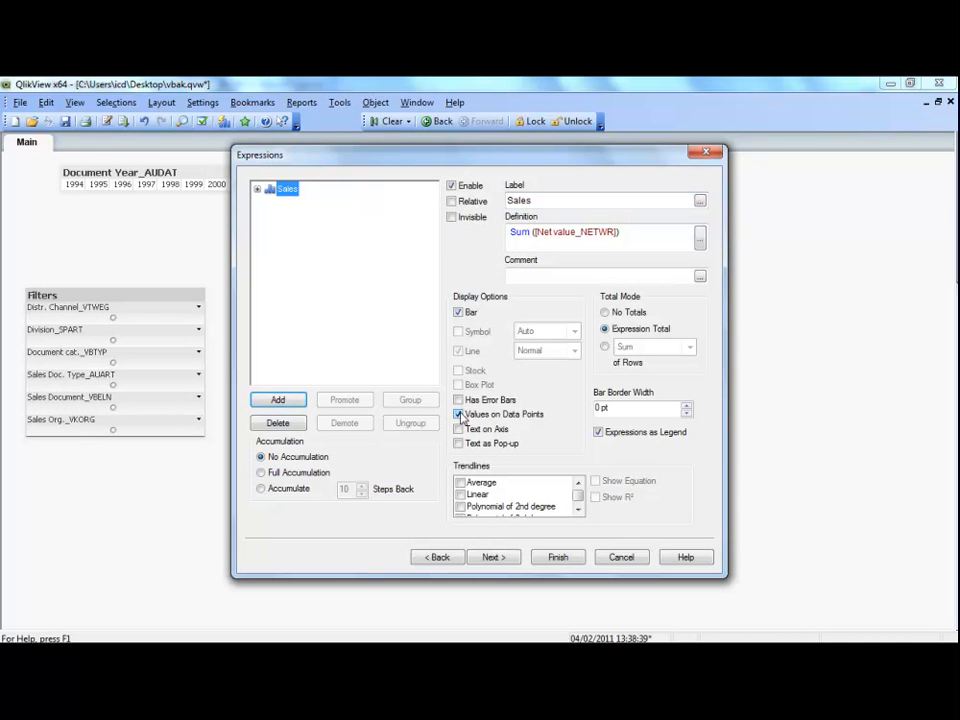
{"action": "left_click", "coordinate": [495, 557]}
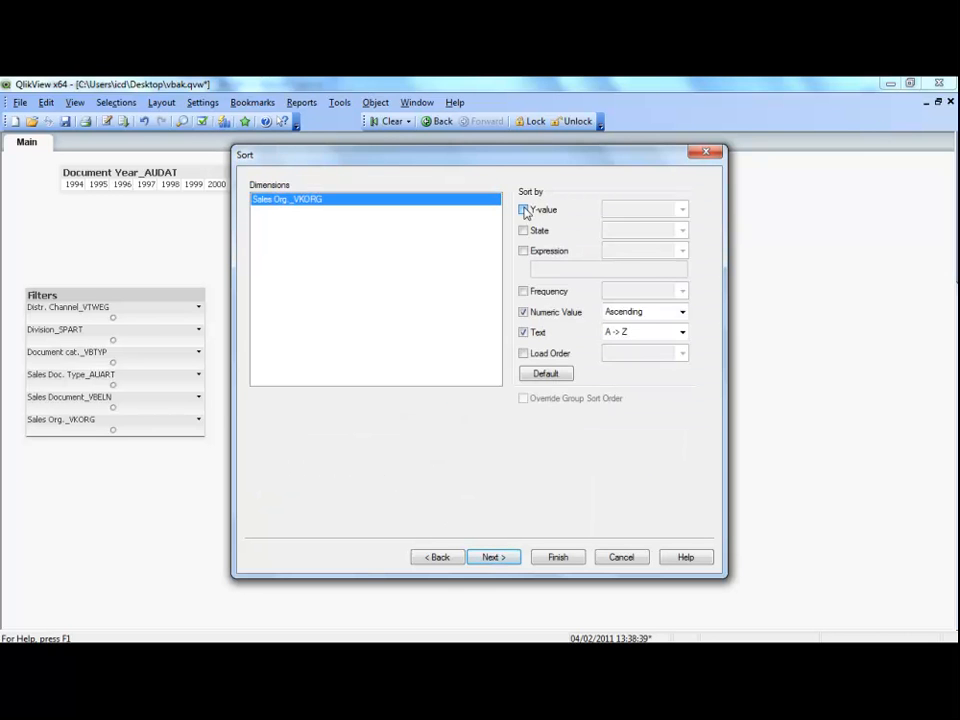
Sort the sales organizations by Y-value and set the bars to horizontal orientation
{"action": "left_click", "coordinate": [523, 210]}
{"action": "left_click", "coordinate": [495, 557]}
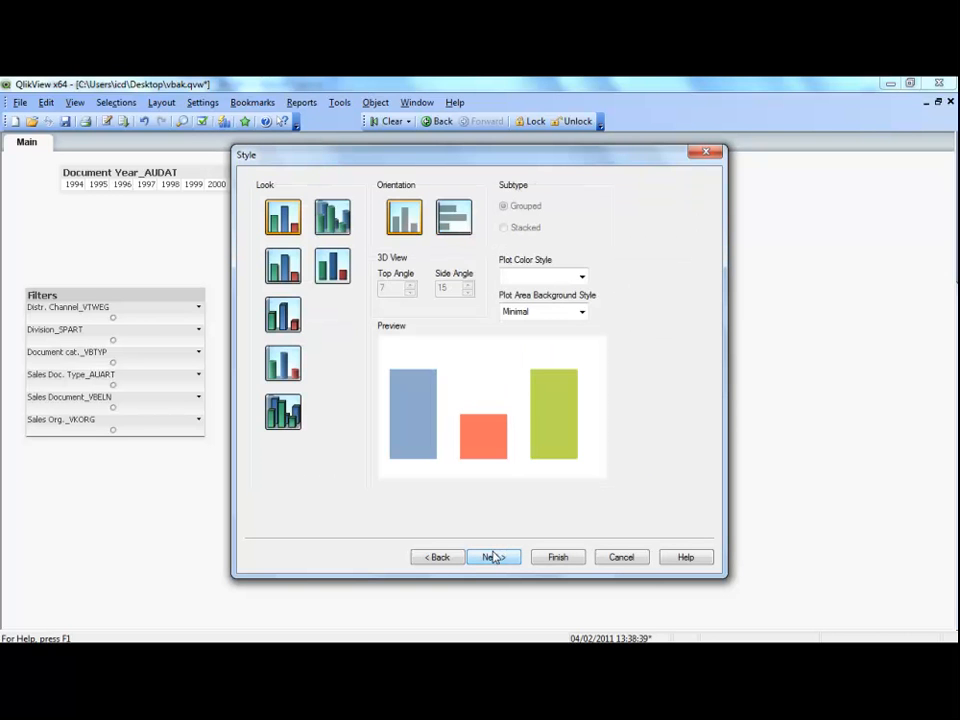
{"action": "left_click", "coordinate": [453, 216]}
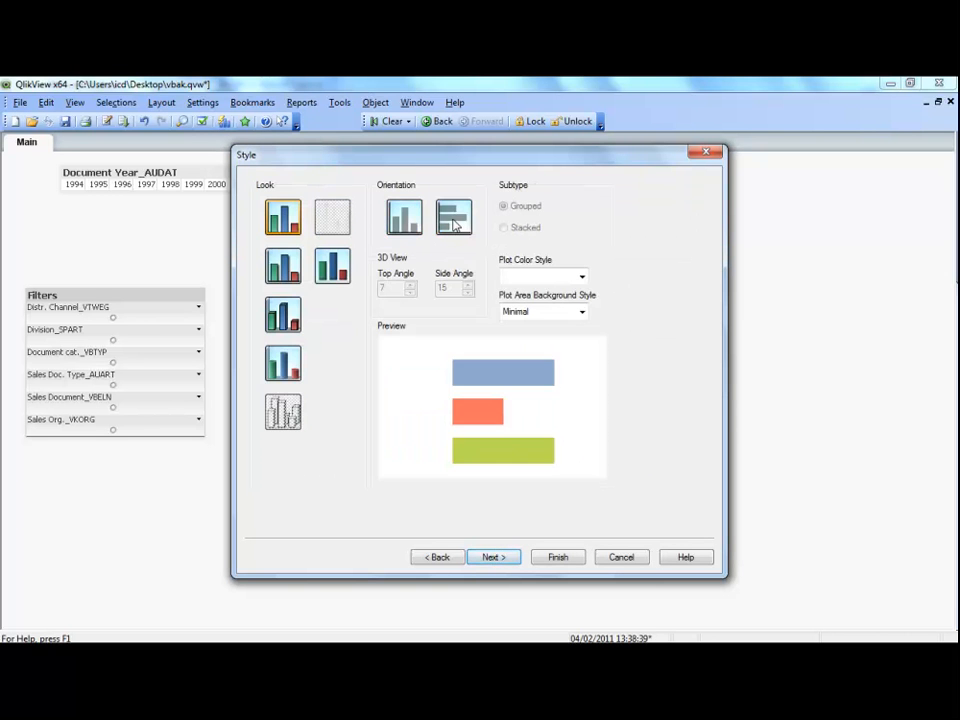
{"action": "left_click", "coordinate": [495, 557]}
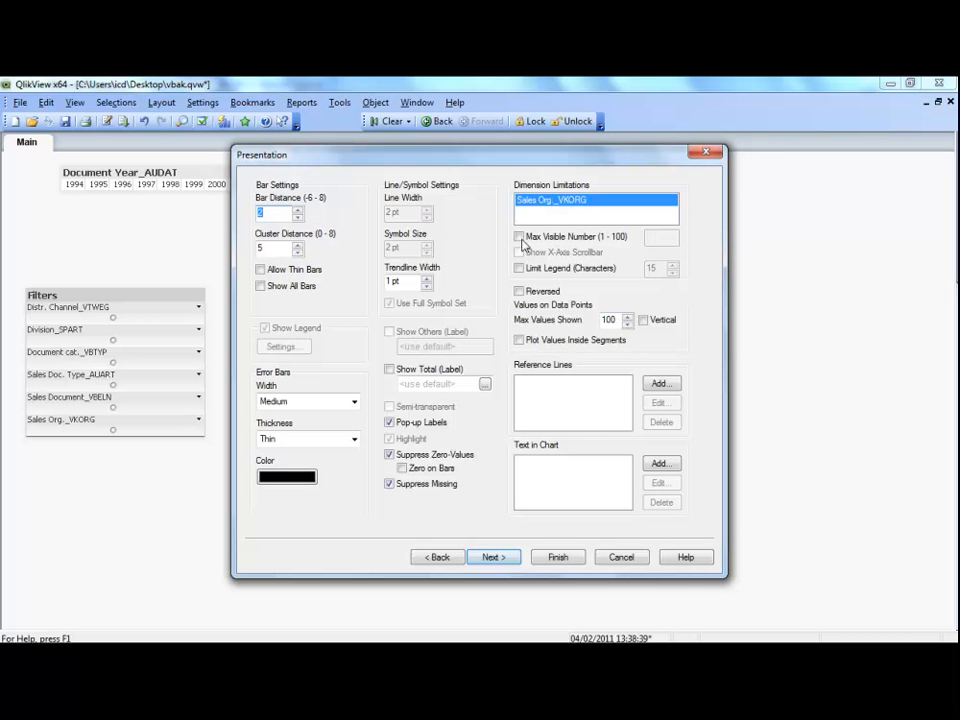
Limit the chart's maximum visible number of sales organizations to 10, leaving the axis and color settings at their defaults
{"action": "left_click", "coordinate": [520, 237]}
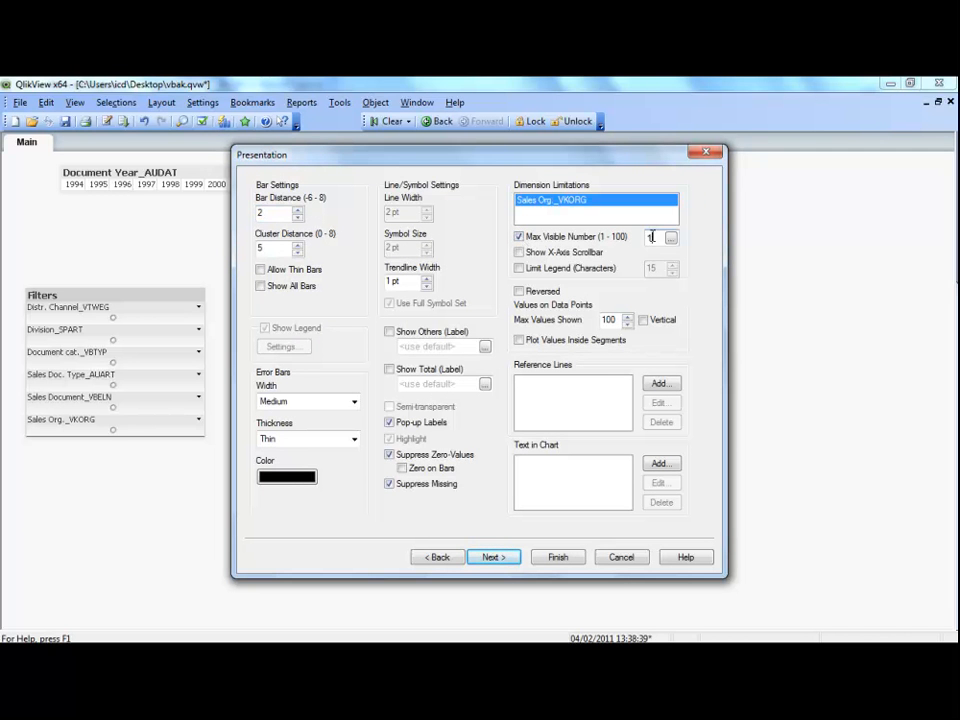
{"action": "left_click", "coordinate": [493, 558]}
{"action": "left_click", "coordinate": [494, 558]}
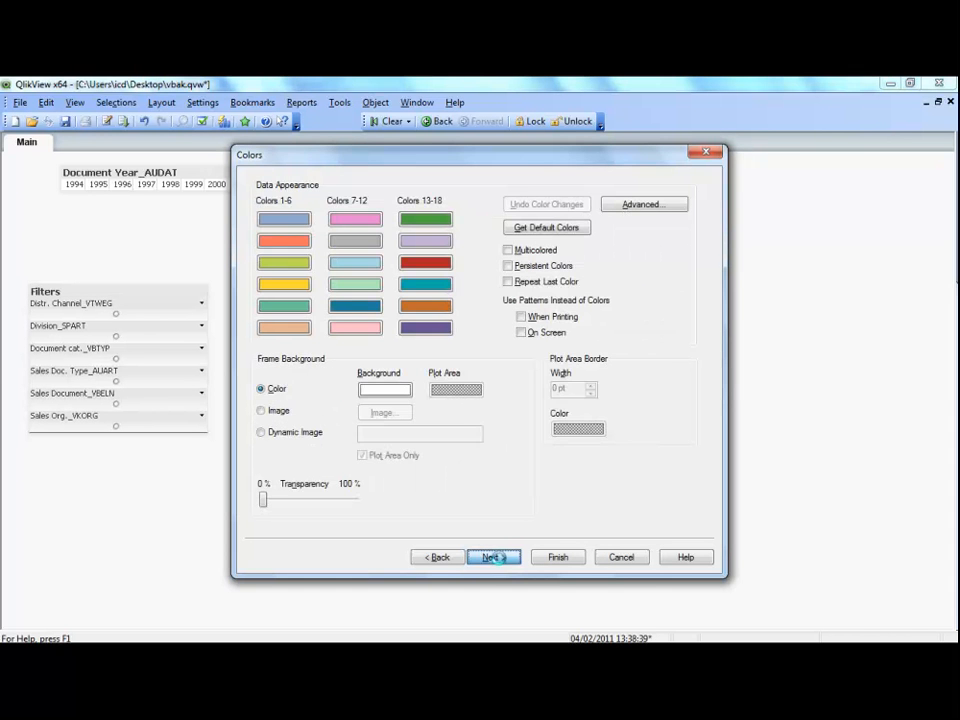
{"action": "left_click", "coordinate": [497, 558]}
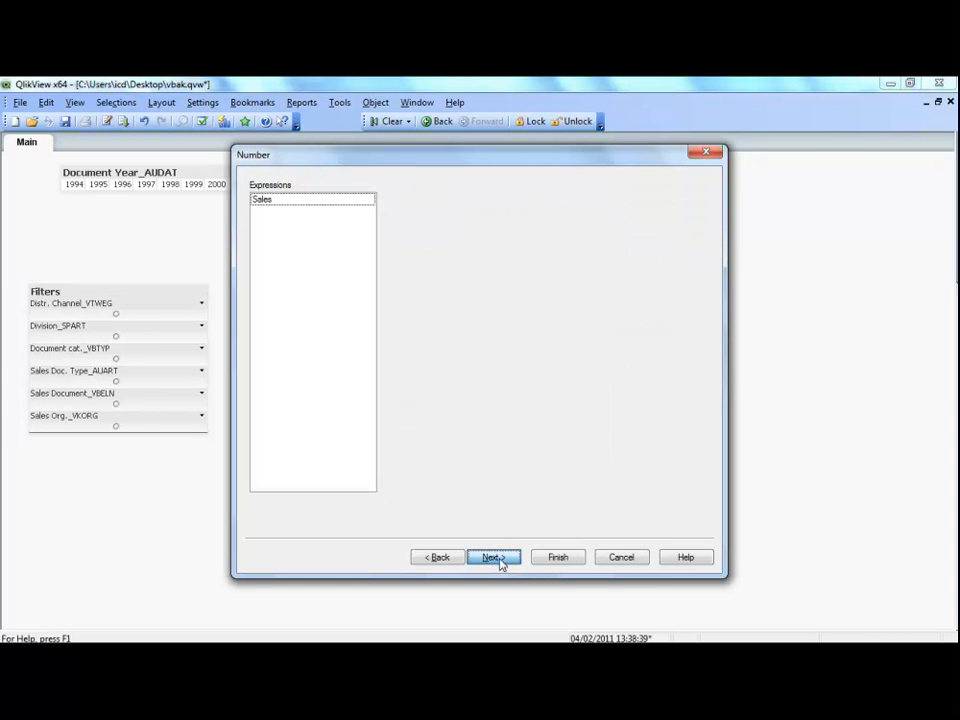
Format the Sales expression as Fixed to with the #,##0 pattern, and finish the chart
{"action": "left_click", "coordinate": [270, 202]}
{"action": "left_click", "coordinate": [392, 257]}
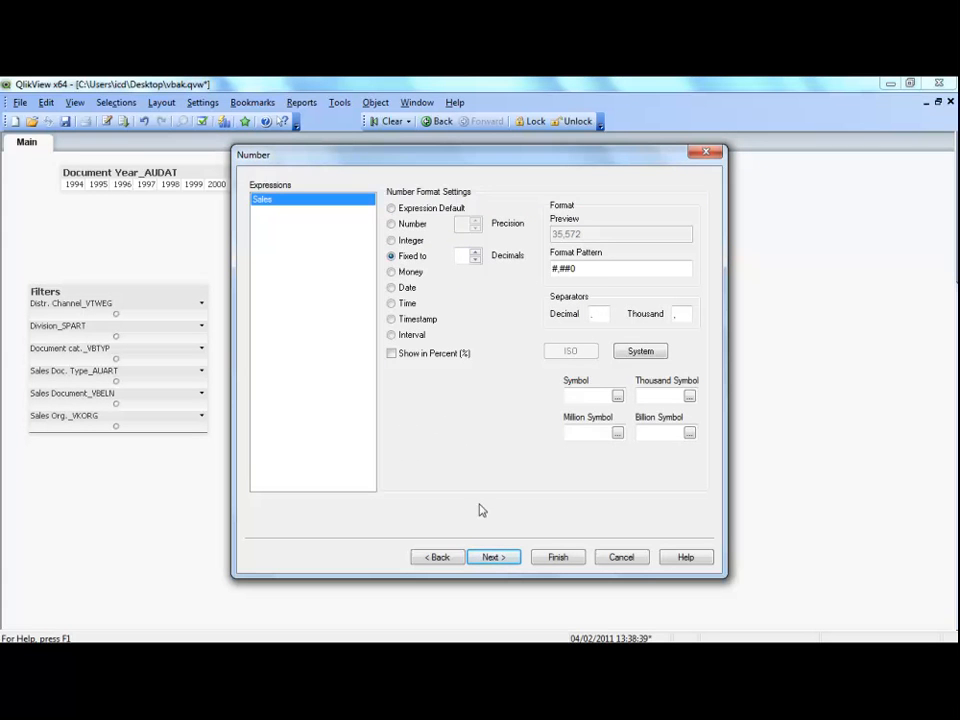
{"action": "left_click", "coordinate": [493, 556]}
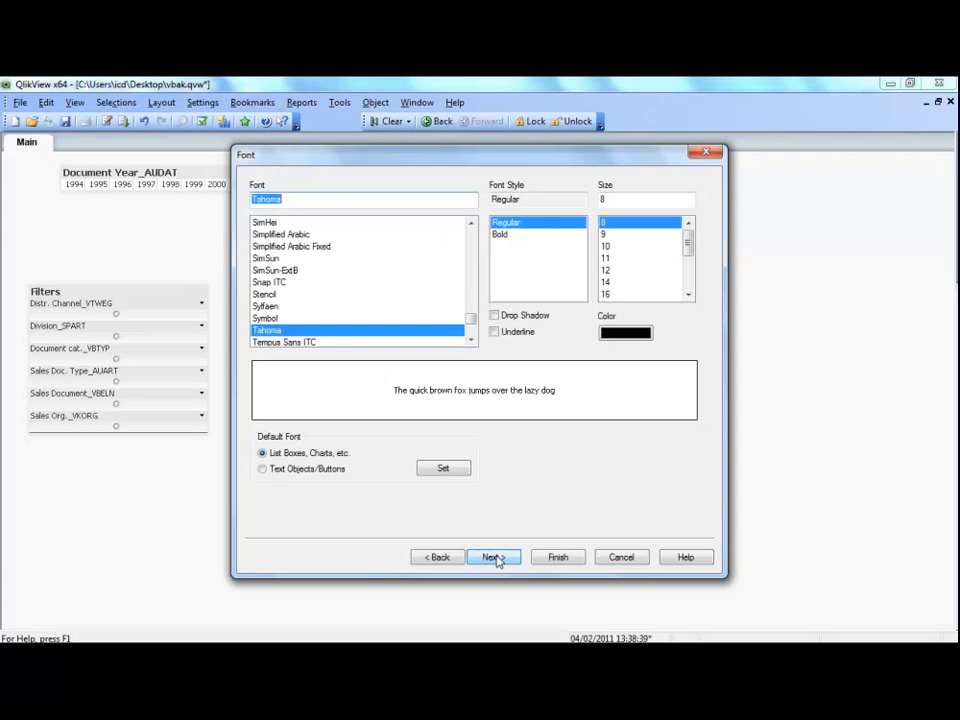
{"action": "left_click", "coordinate": [557, 558]}
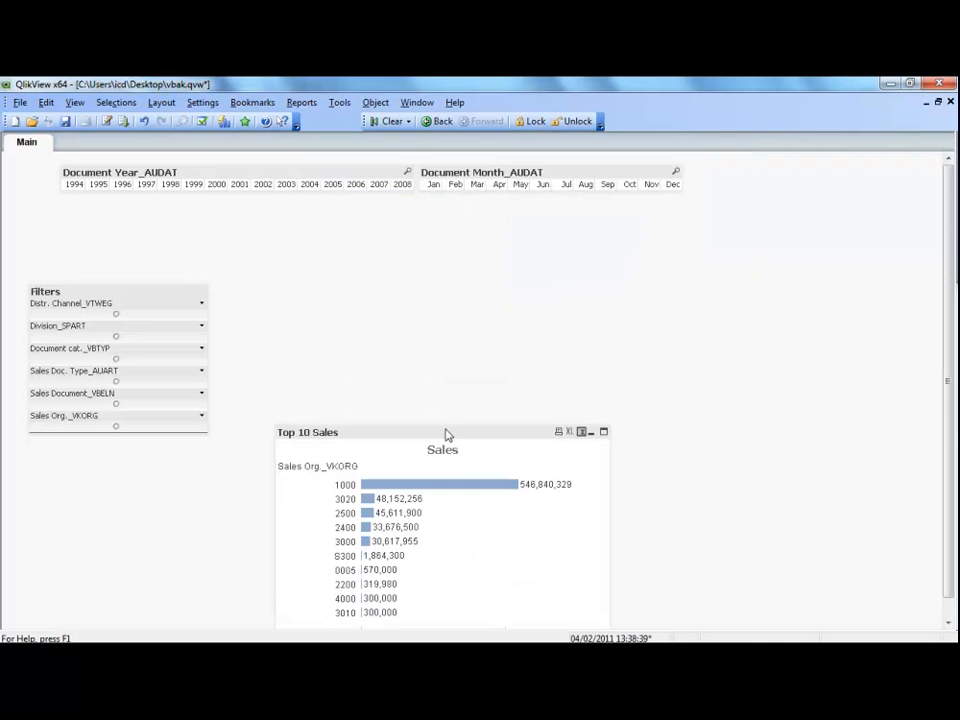
Arrange the Top 10 Sales chart, enlarged, beside the Filters box, and shift both objects up toward the list boxes
{"action": "left_click_drag", "start_coordinate": [446, 434], "coordinate": [391, 292]}
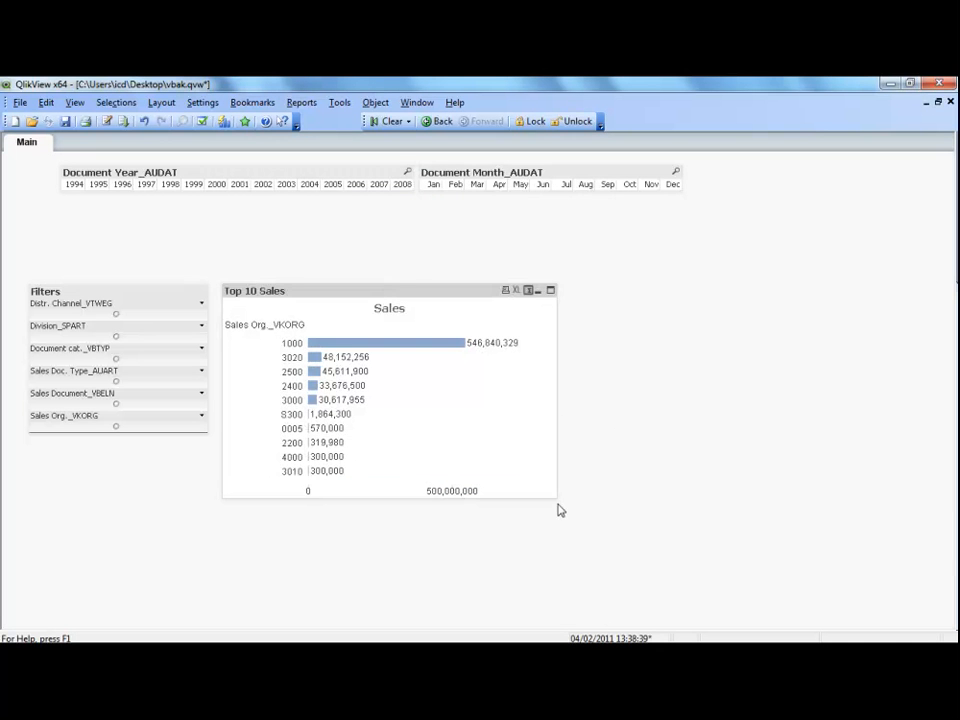
{"action": "left_click_drag", "start_coordinate": [556, 498], "coordinate": [19, 268]}
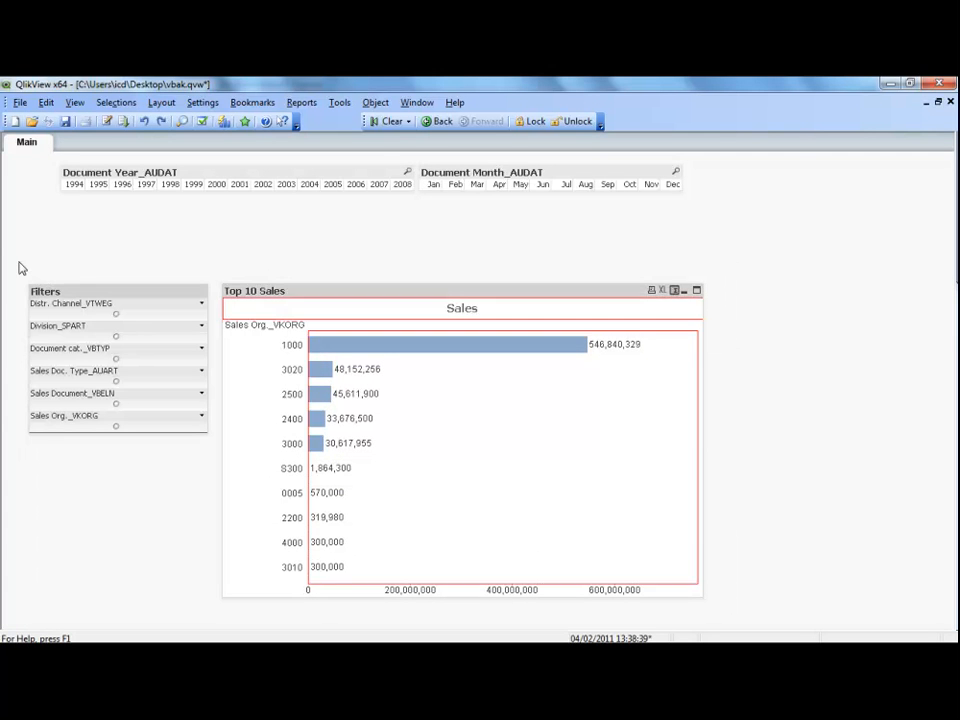
{"action": "key", "text": "ctrl+shift+Up"}
{"action": "key", "text": "ctrl+shift+Up"}
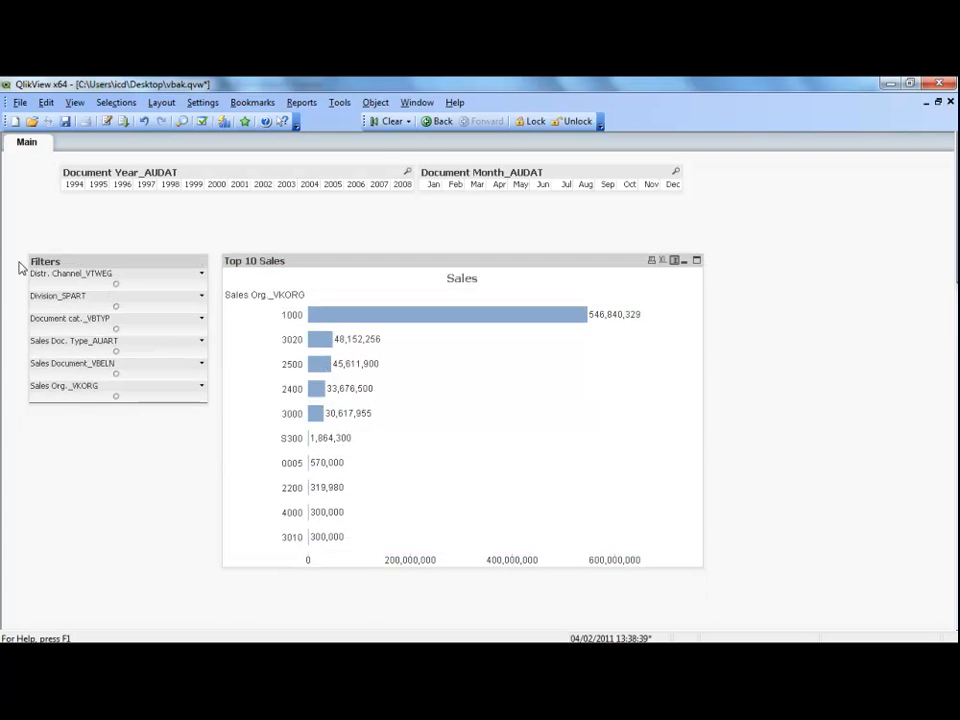
Filter the data to years 2004–2007 and months Jan–Apr, and switch the Top 10 Sales chart to a straight table
{"action": "left_click_drag", "start_coordinate": [316, 194], "coordinate": [497, 194]}
{"action": "left_click", "coordinate": [674, 260]}
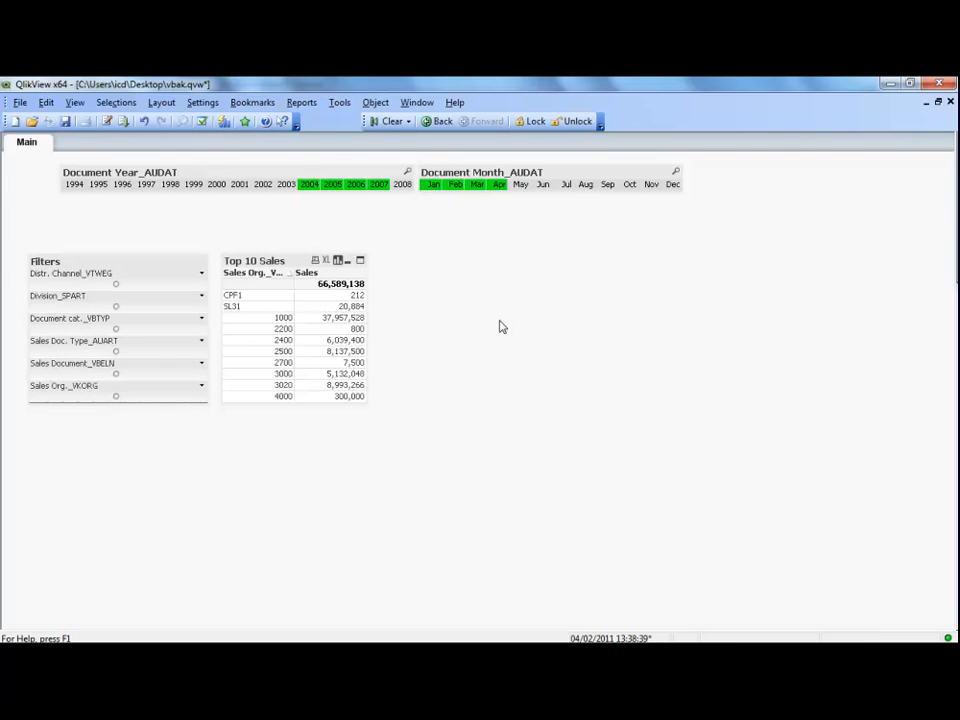